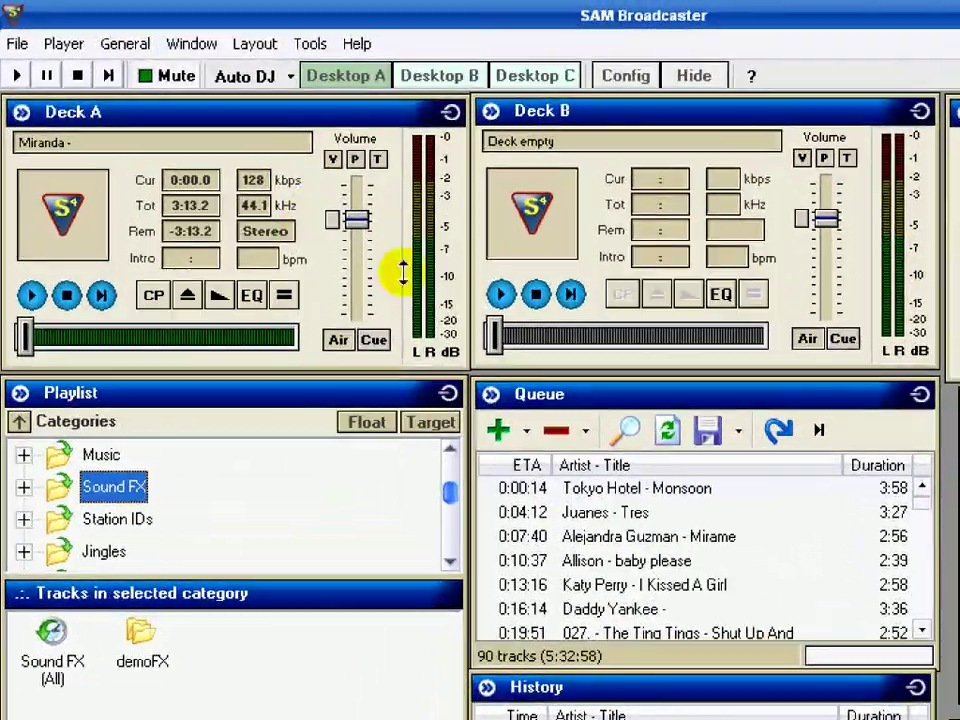
- Bring the Encoders window into view and move it up and to the right
{"action": "left_click", "coordinate": [192, 45]}
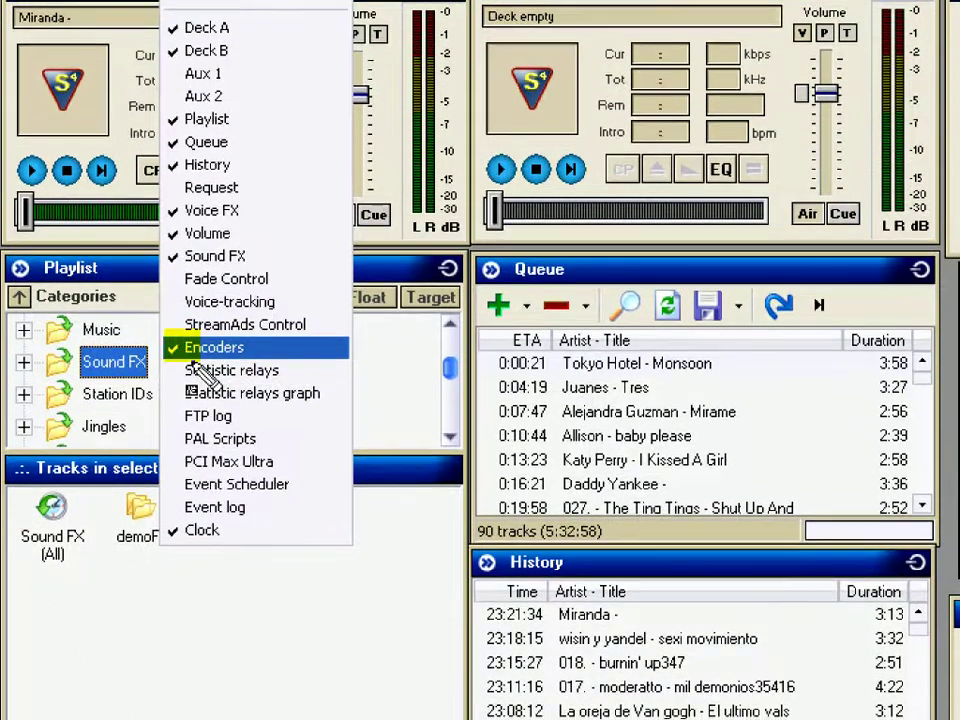
{"action": "left_click", "coordinate": [213, 360]}
{"action": "left_click", "coordinate": [193, 43]}
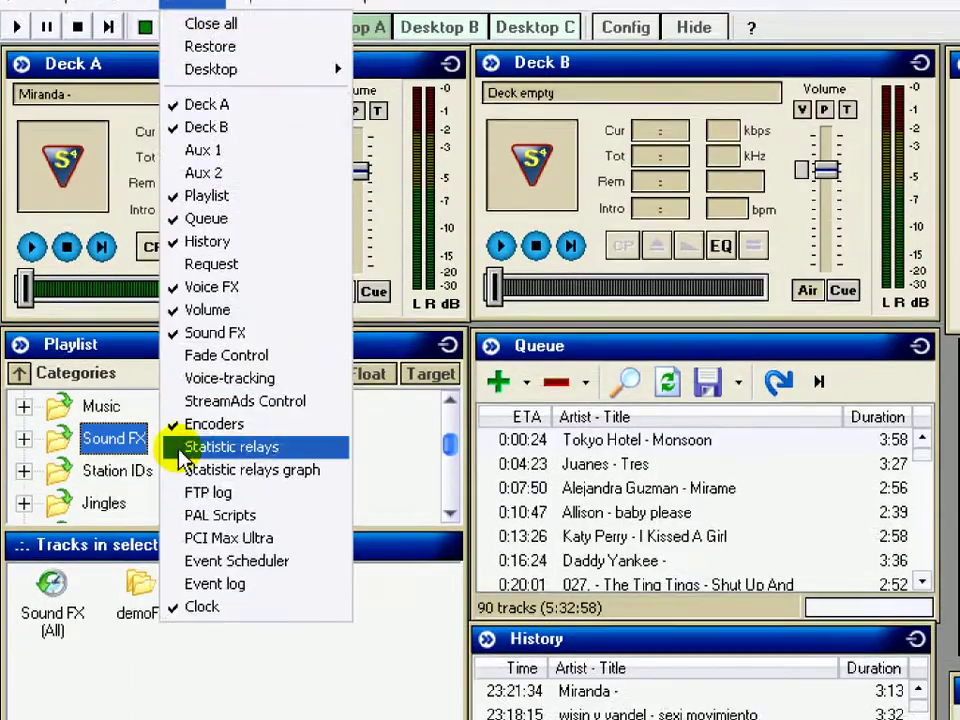
{"action": "left_click", "coordinate": [214, 359]}
{"action": "left_click", "coordinate": [199, 46]}
{"action": "left_click", "coordinate": [228, 469]}
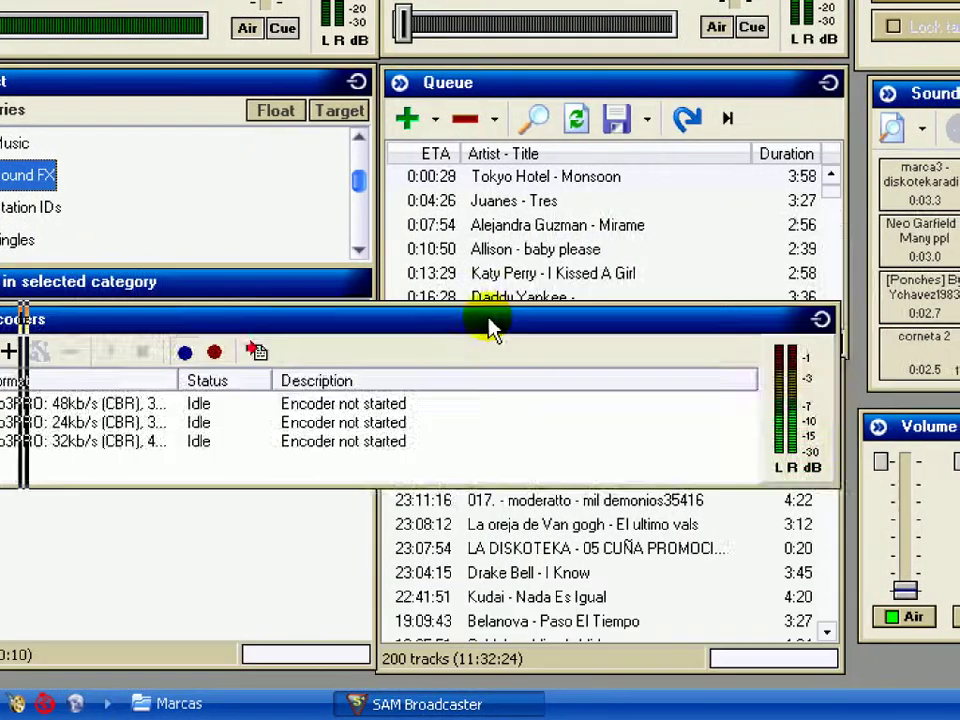
{"action": "left_click_drag", "start_coordinate": [461, 392], "coordinate": [594, 307]}
- Delete the third, 32 kb/s mp3PRO encoder, leaving the 48 kb/s and 24 kb/s ones
{"action": "left_click", "coordinate": [236, 356]}
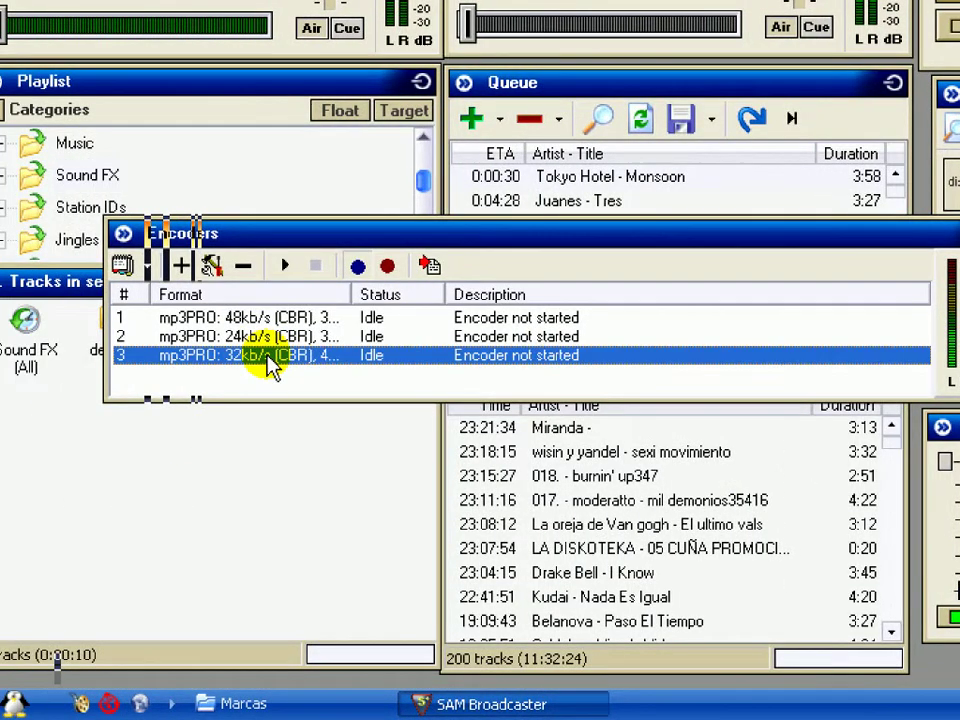
{"action": "right_click", "coordinate": [268, 366]}
{"action": "left_click", "coordinate": [364, 423]}
{"action": "left_click", "coordinate": [636, 250]}
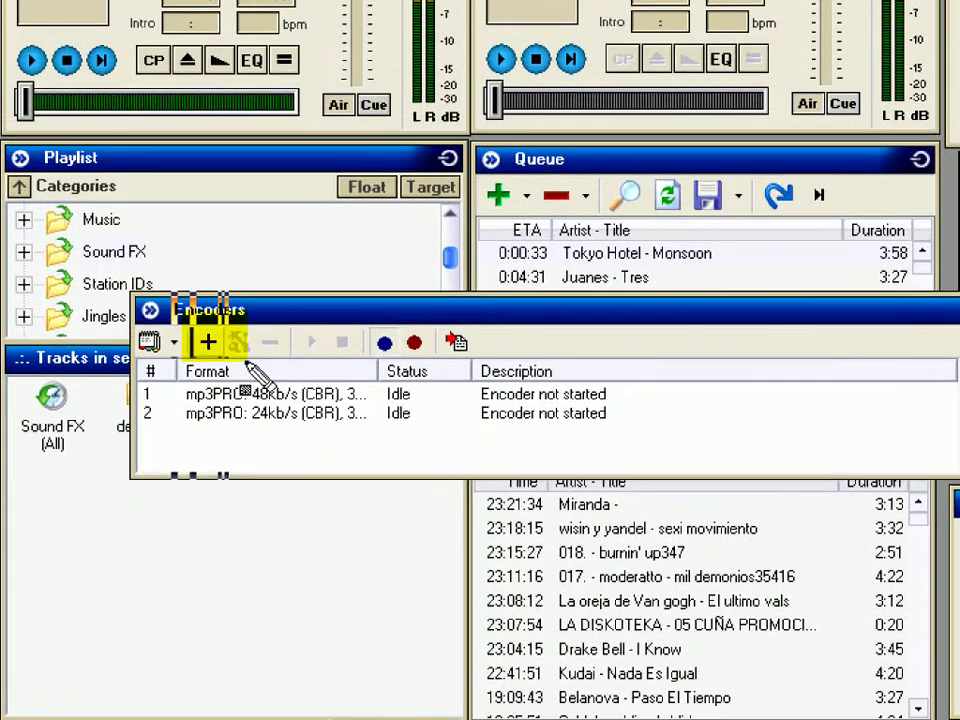
- Add a new encoder using the mp3PRO plugin
{"action": "left_click", "coordinate": [208, 342]}
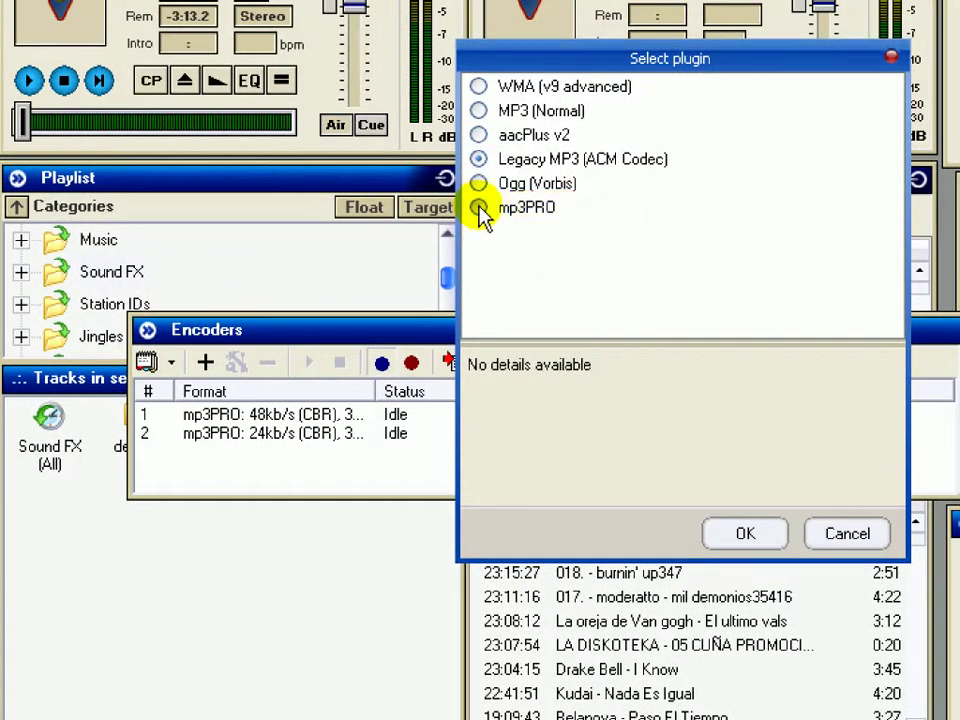
{"action": "left_click", "coordinate": [480, 210]}
{"action": "left_click", "coordinate": [742, 536]}
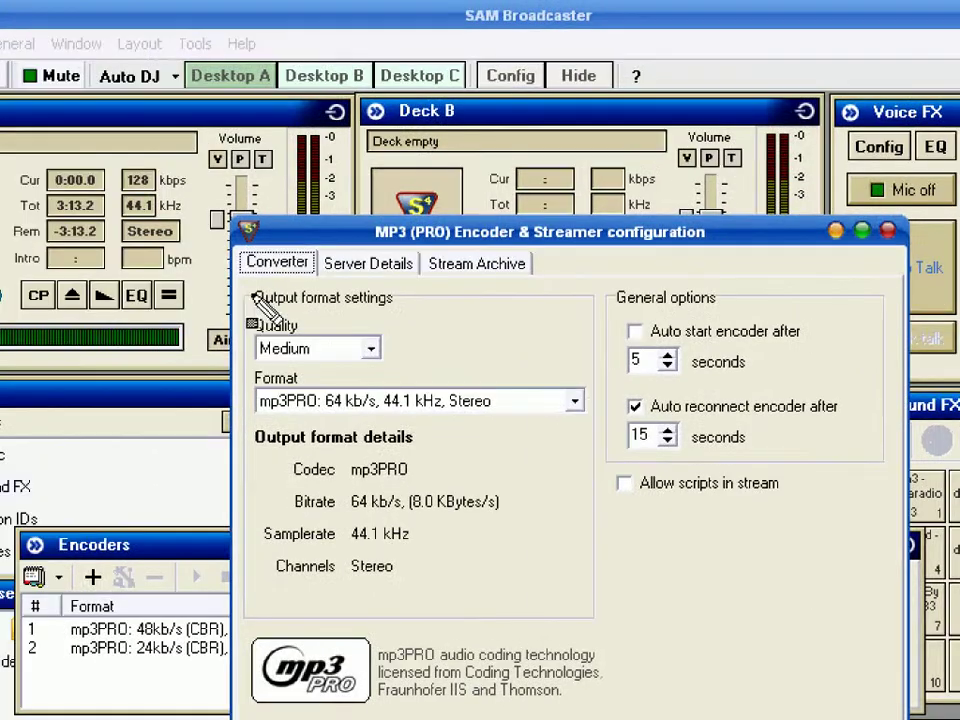
- Keep Medium quality and set the format to mp3PRO 32 kb/s, 44.1 kHz, Mono
{"action": "left_click_drag", "start_coordinate": [101, 204], "coordinate": [359, 411]}
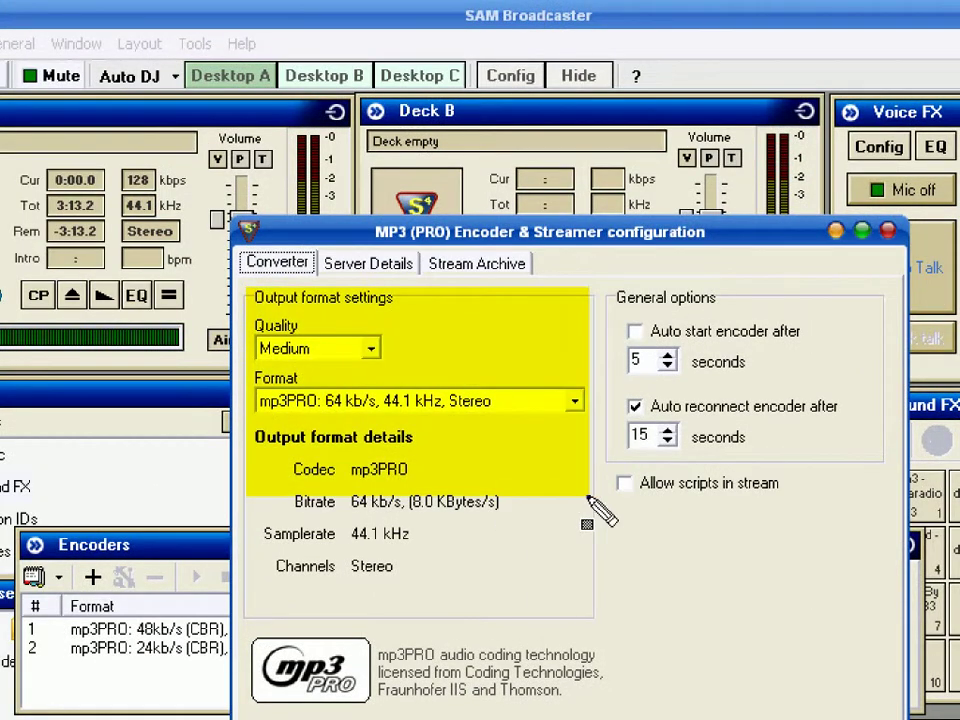
{"action": "key", "text": "Escape"}
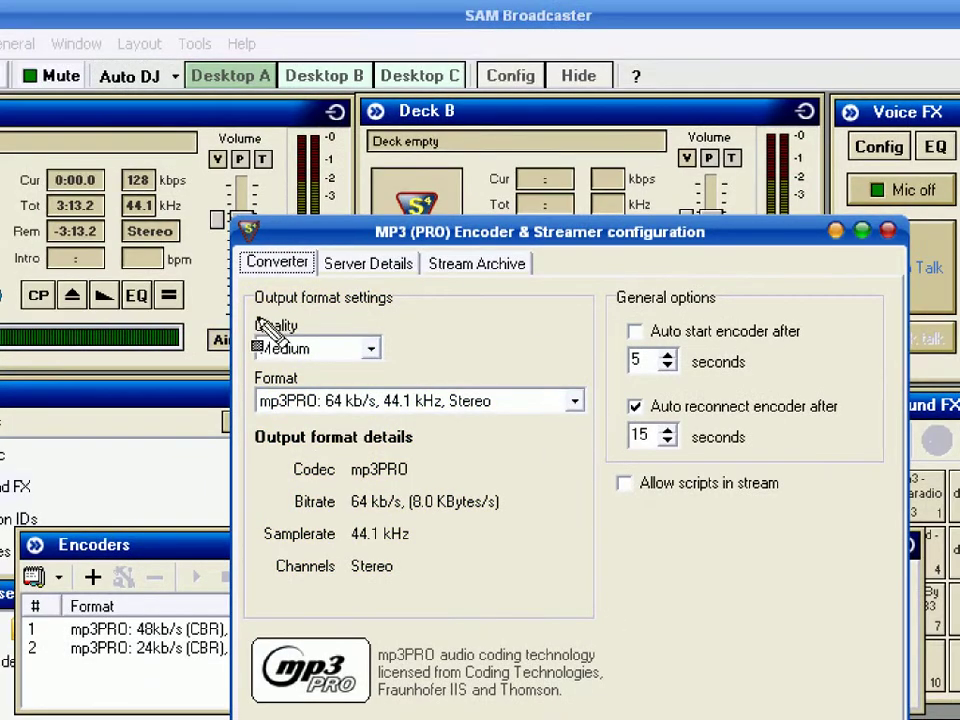
{"action": "left_click_drag", "start_coordinate": [254, 318], "coordinate": [384, 372]}
{"action": "key", "text": "Escape"}
{"action": "left_click", "coordinate": [370, 349]}
{"action": "left_click", "coordinate": [343, 390]}
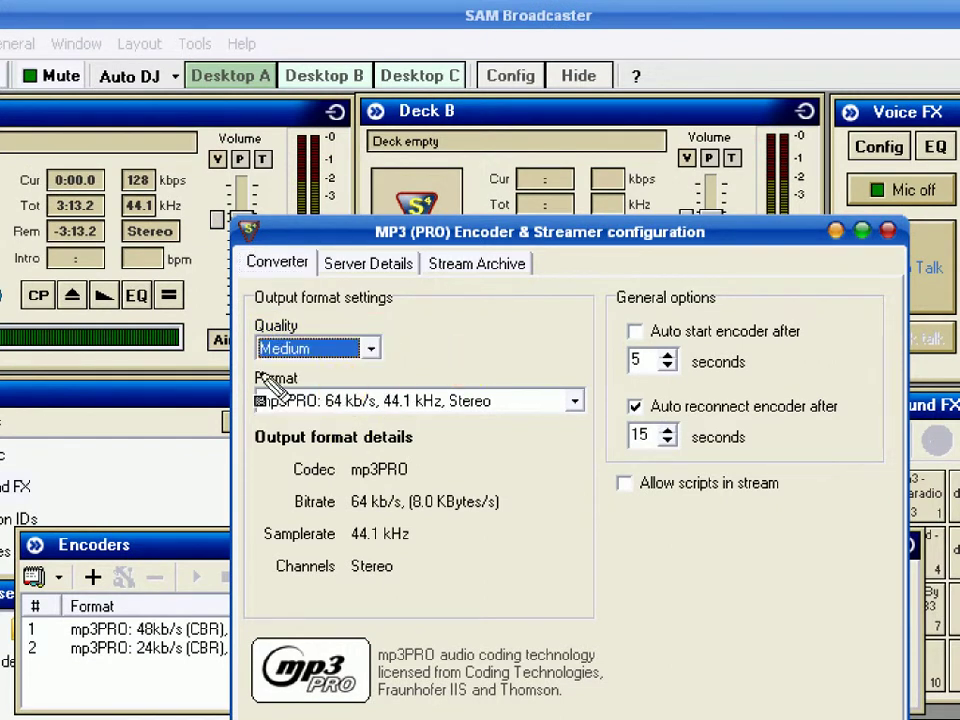
{"action": "left_click", "coordinate": [575, 401]}
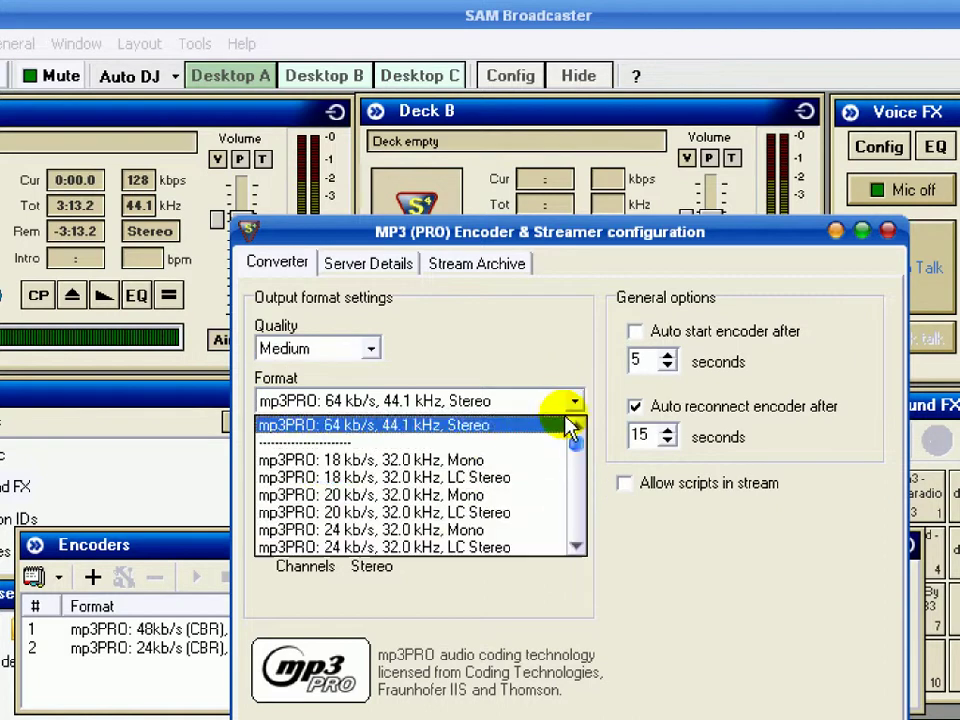
{"action": "scroll", "coordinate": [465, 521], "scroll_direction": "down", "scroll_amount": 1}
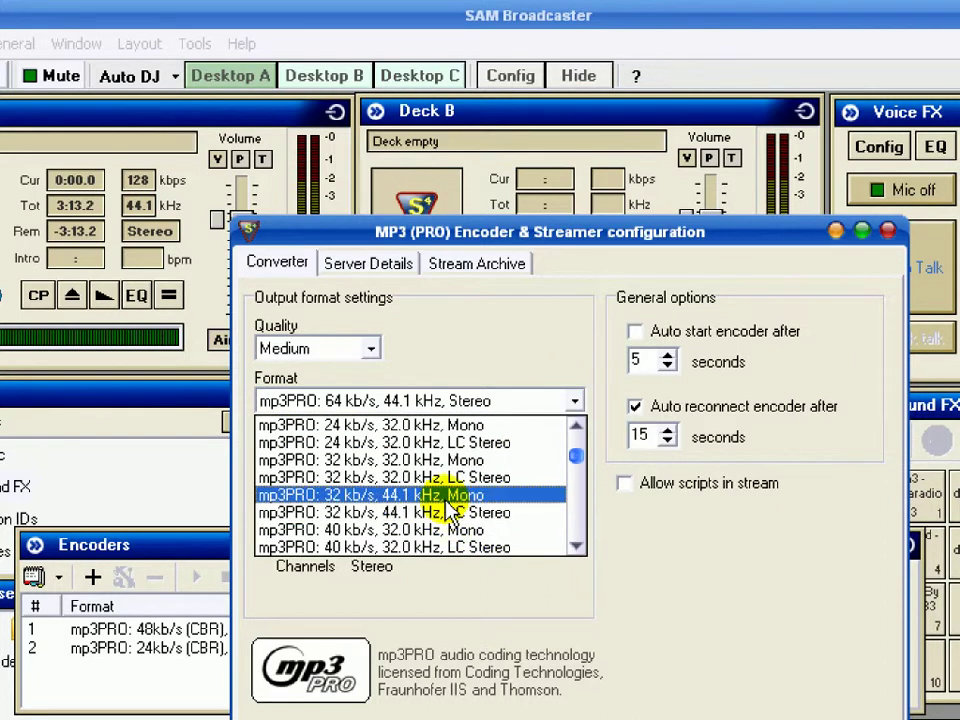
{"action": "left_click", "coordinate": [440, 495]}
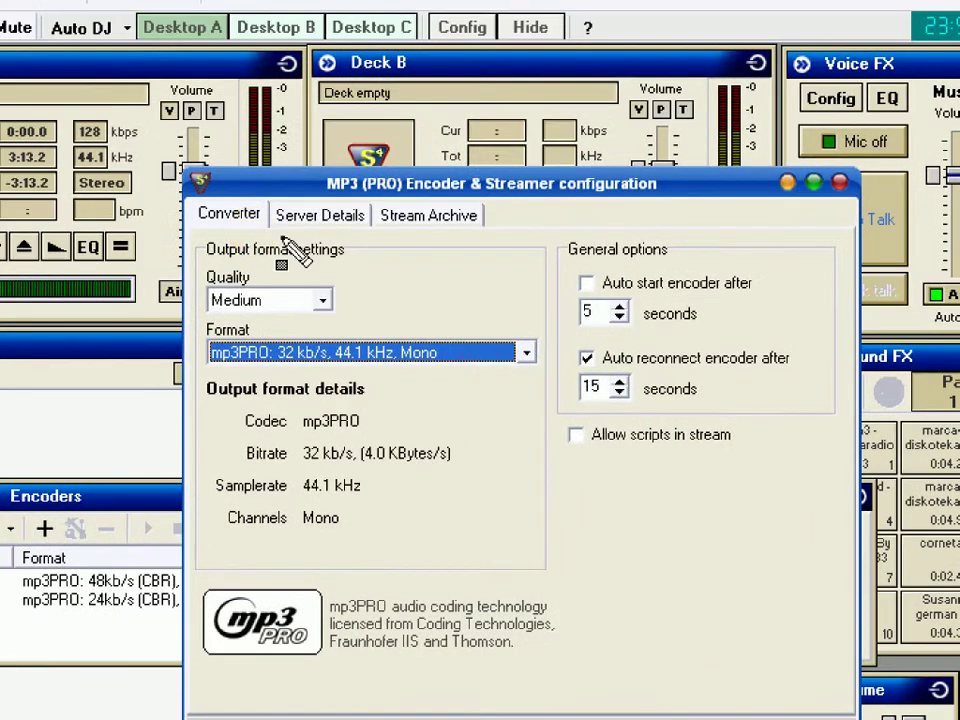
- Set the server type to IceCast 2 and the server address to giss.tv
{"action": "left_click_drag", "start_coordinate": [233, 163], "coordinate": [340, 211]}
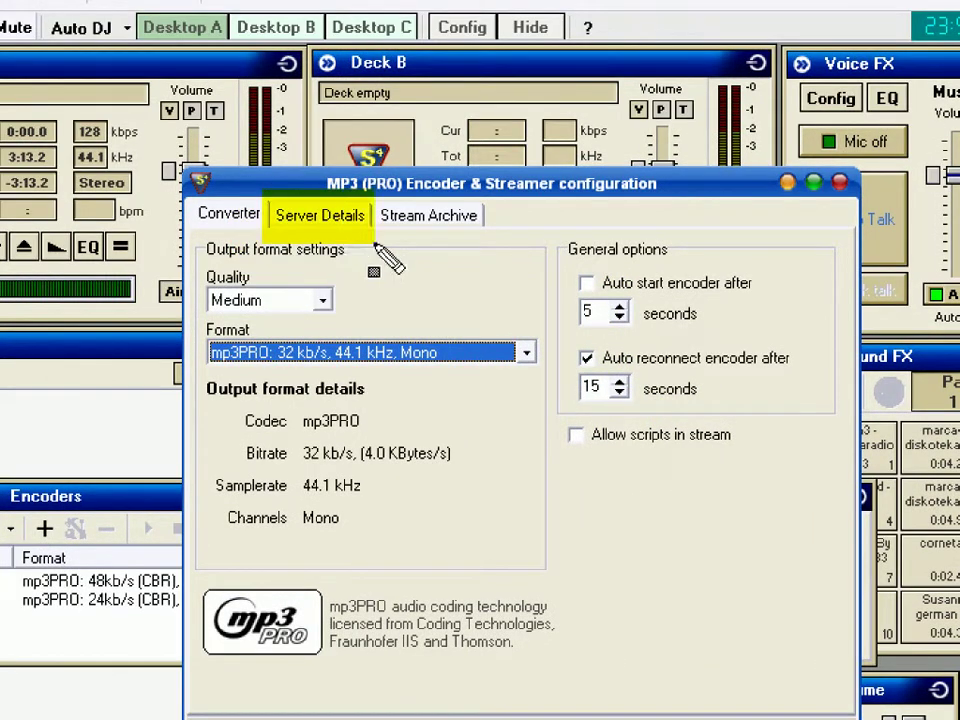
{"action": "left_click", "coordinate": [336, 216]}
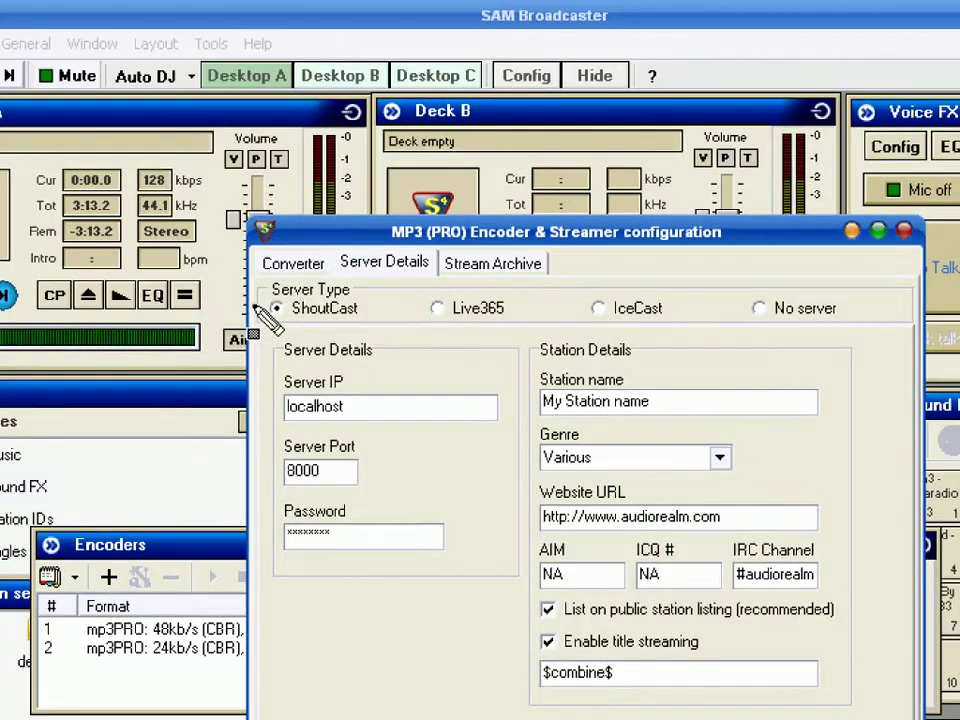
{"action": "left_click_drag", "start_coordinate": [206, 233], "coordinate": [301, 251]}
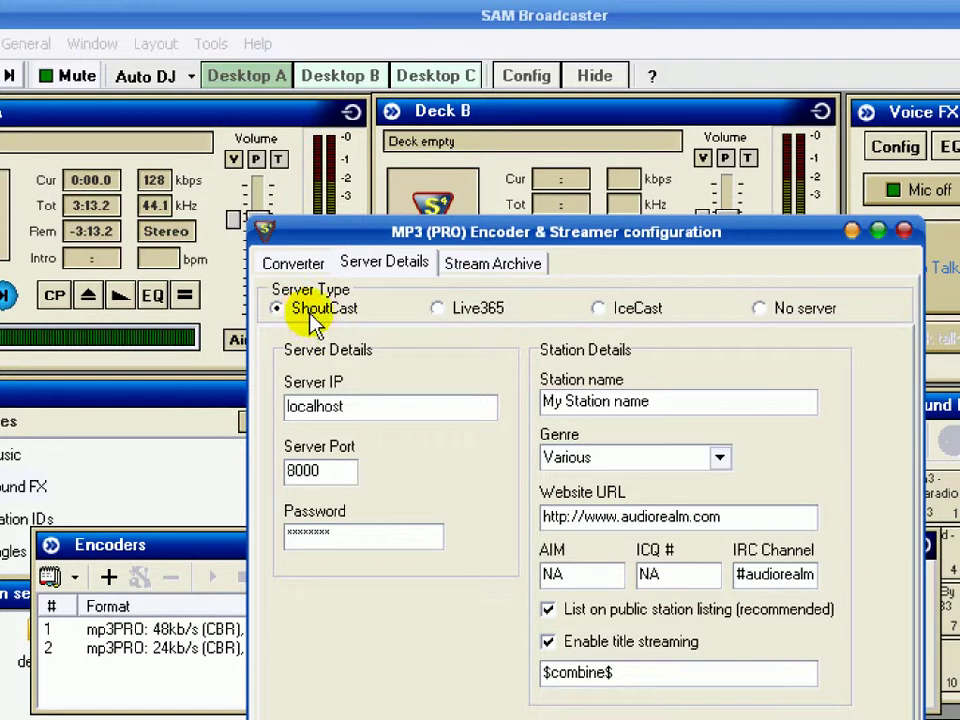
{"action": "left_click_drag", "start_coordinate": [582, 292], "coordinate": [700, 360]}
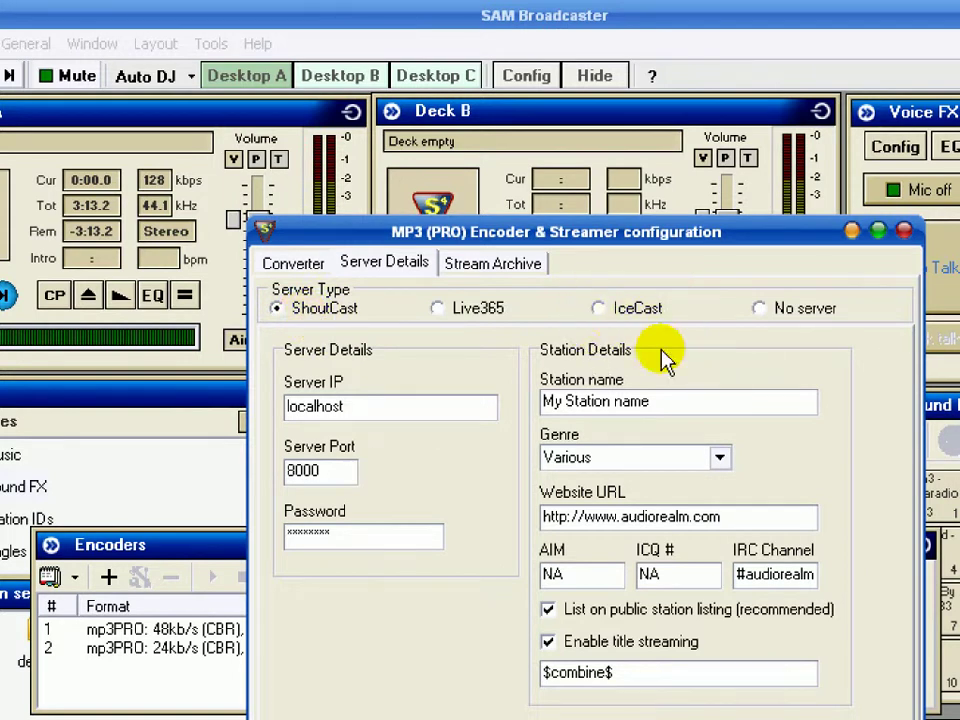
{"action": "left_click", "coordinate": [605, 313]}
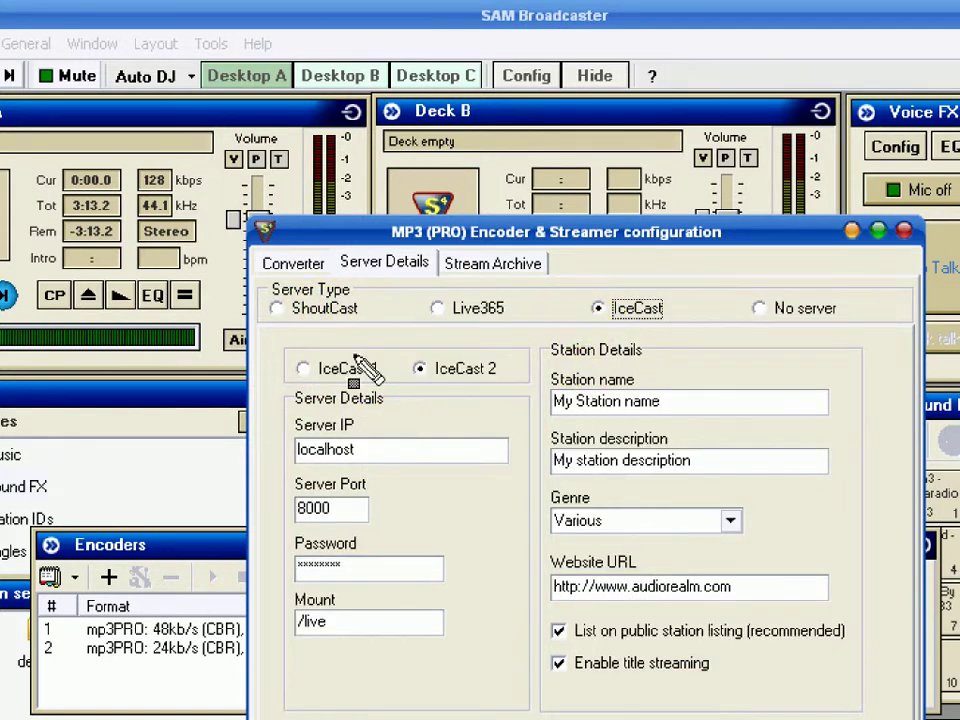
{"action": "mouse_move", "coordinate": [401, 344]}
{"action": "left_mouse_down"}
{"action": "mouse_move", "coordinate": [405, 375]}
{"action": "mouse_move", "coordinate": [525, 398]}
{"action": "left_mouse_up"}
{"action": "left_click_drag", "start_coordinate": [290, 420], "coordinate": [470, 500]}
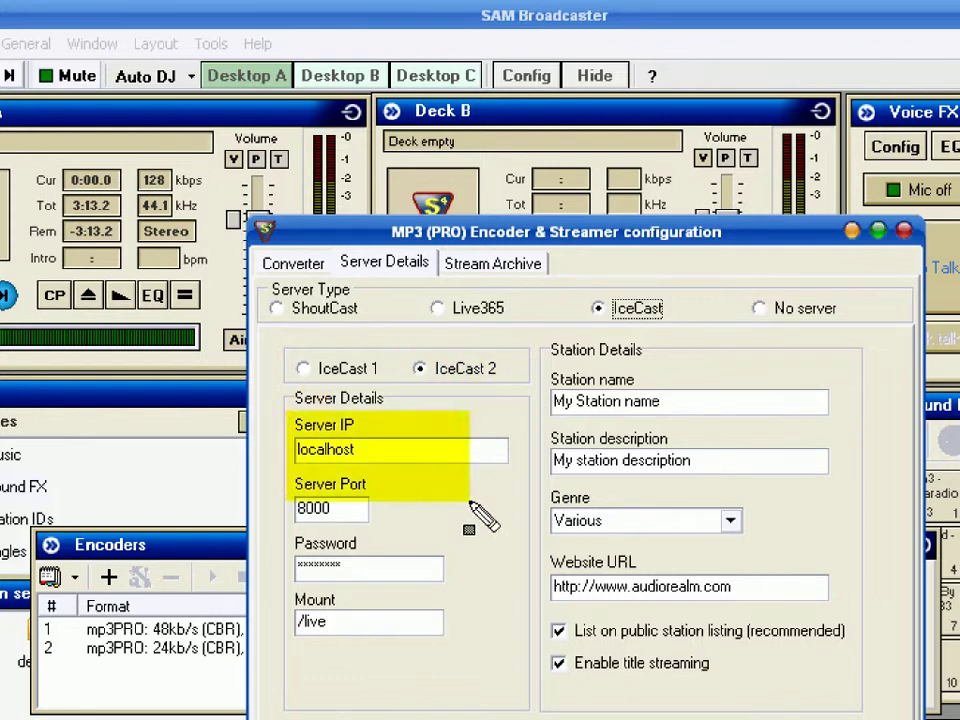
{"action": "double_click", "coordinate": [362, 451]}
{"action": "type", "text": "giss.tv"}
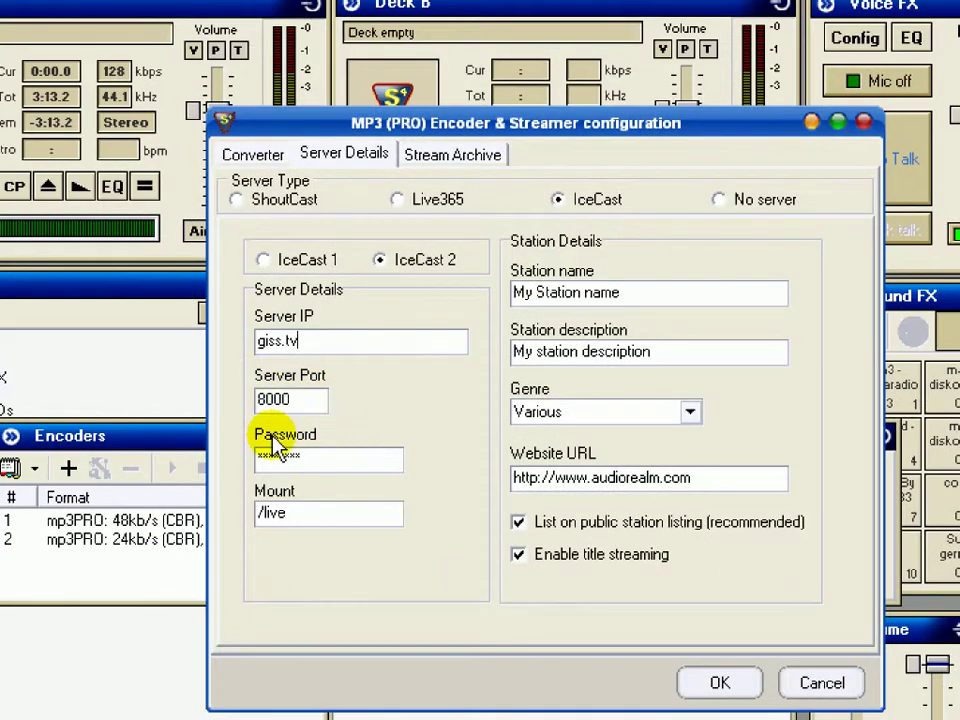
- Enter the server password and save the new encoder
{"action": "left_click", "coordinate": [234, 450]}
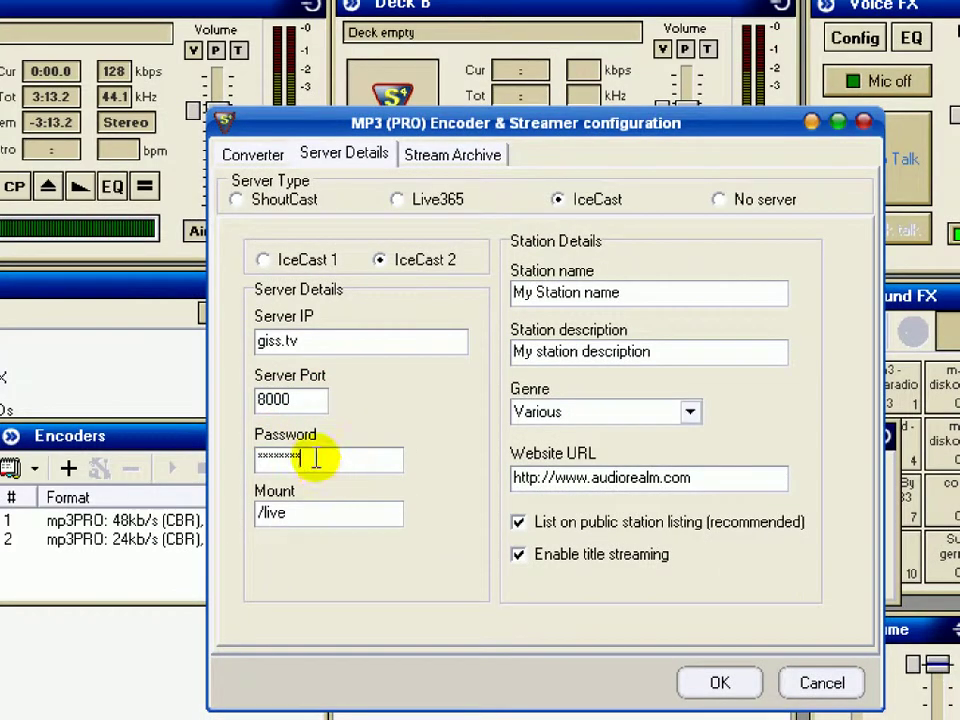
{"action": "left_click_drag", "start_coordinate": [315, 458], "coordinate": [255, 460]}
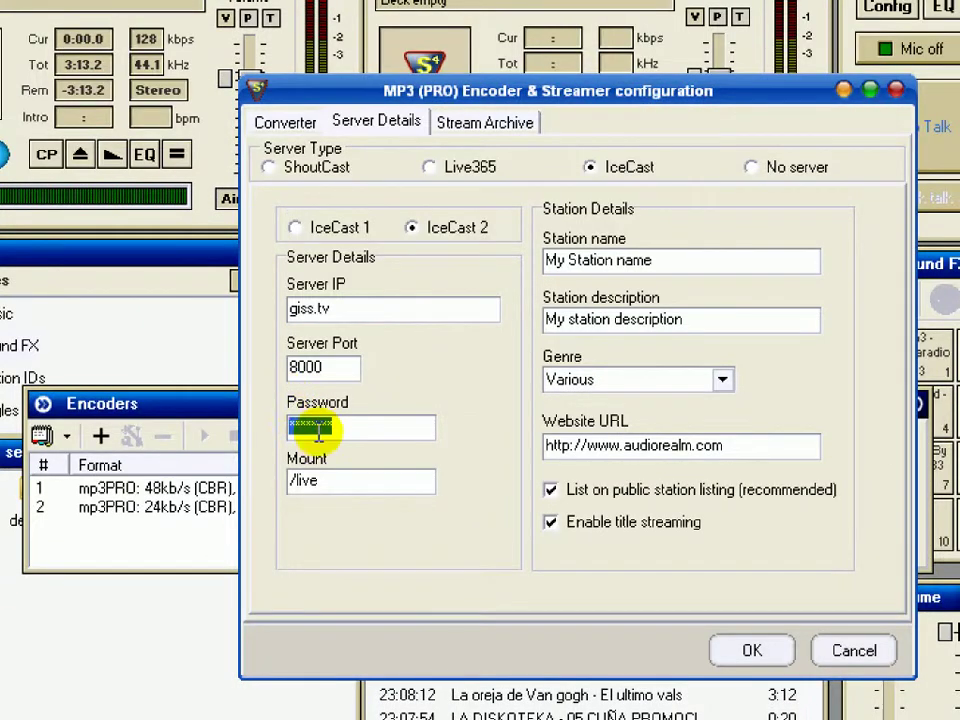
{"action": "key", "text": "Return"}
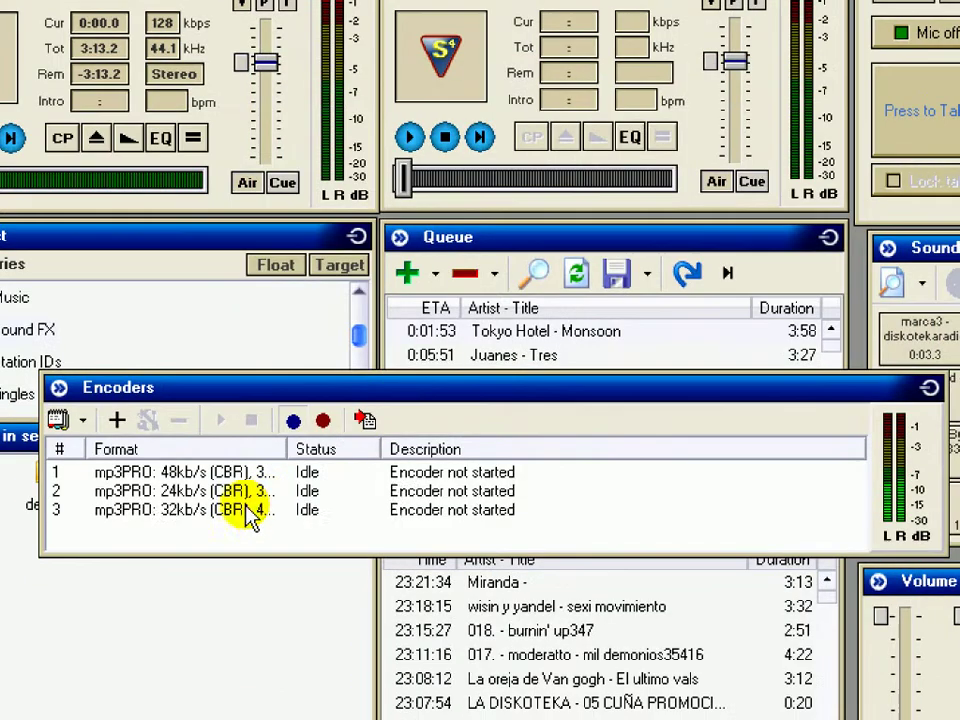
- Reopen encoder 3's server details, re-enter the password and set the mount to /ladiskoteka.mp3
{"action": "left_click", "coordinate": [240, 526]}
{"action": "left_click", "coordinate": [131, 436]}
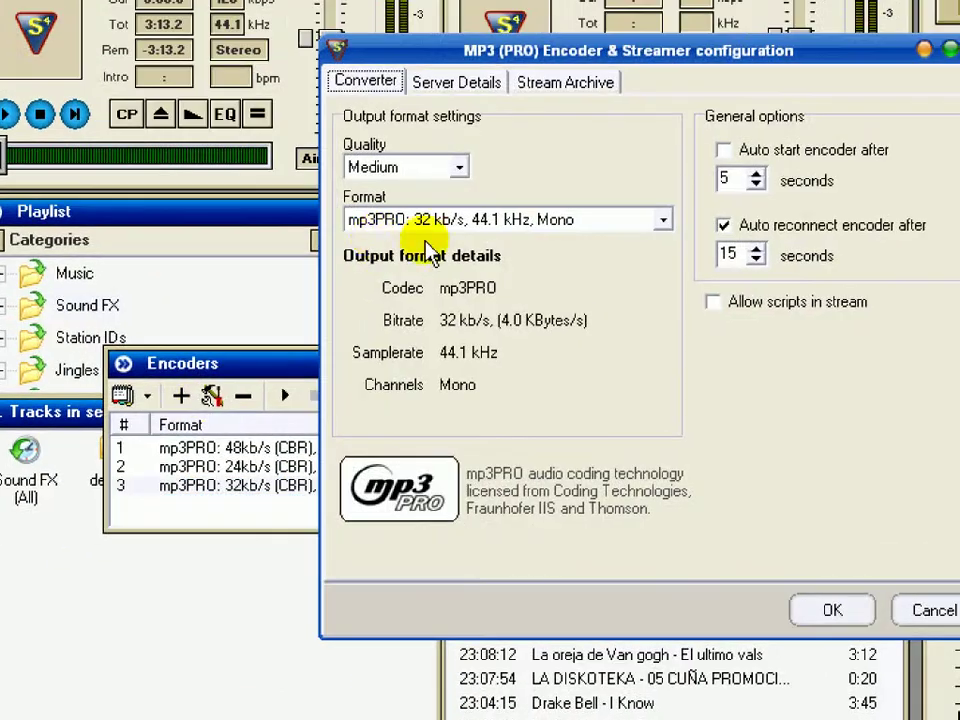
{"action": "left_click", "coordinate": [480, 84]}
{"action": "left_click", "coordinate": [424, 381]}
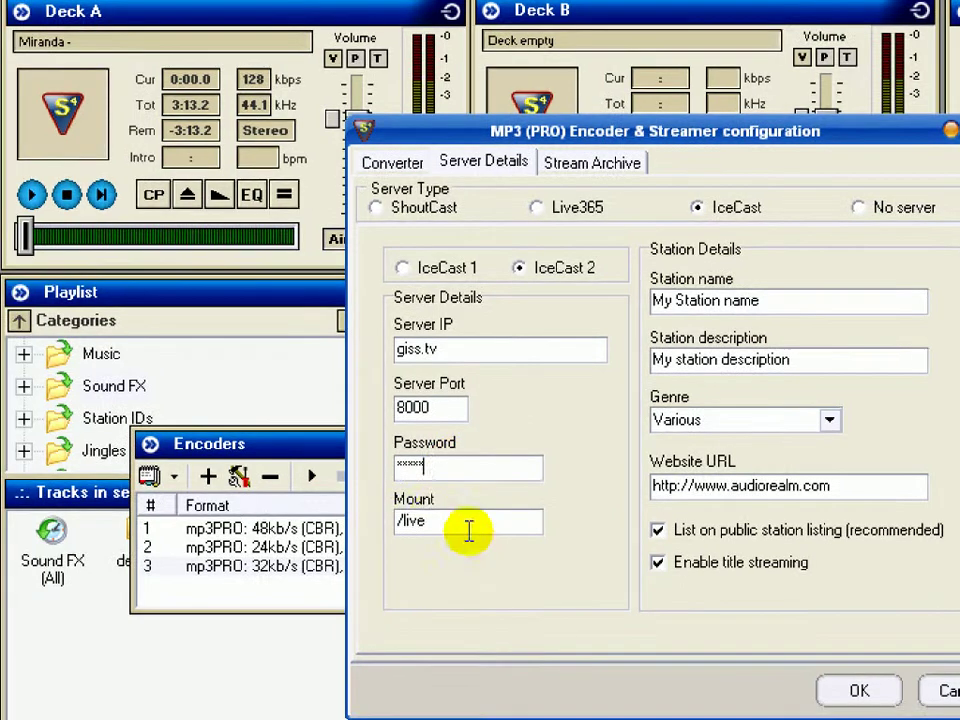
{"action": "left_click_drag", "start_coordinate": [438, 556], "coordinate": [377, 552]}
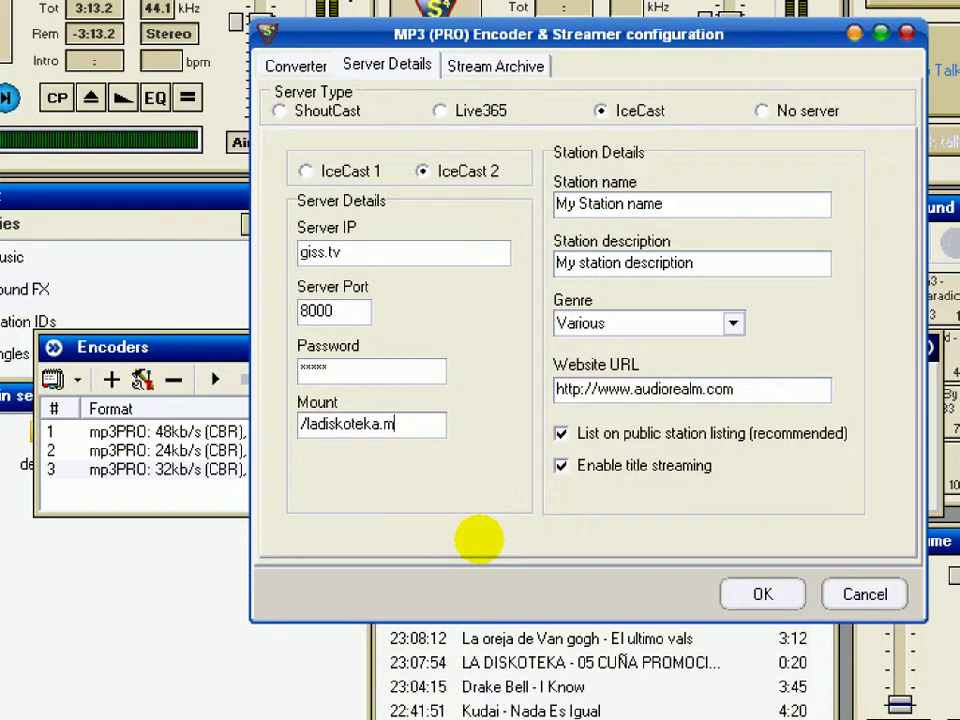
{"action": "type", "text": "p3"}
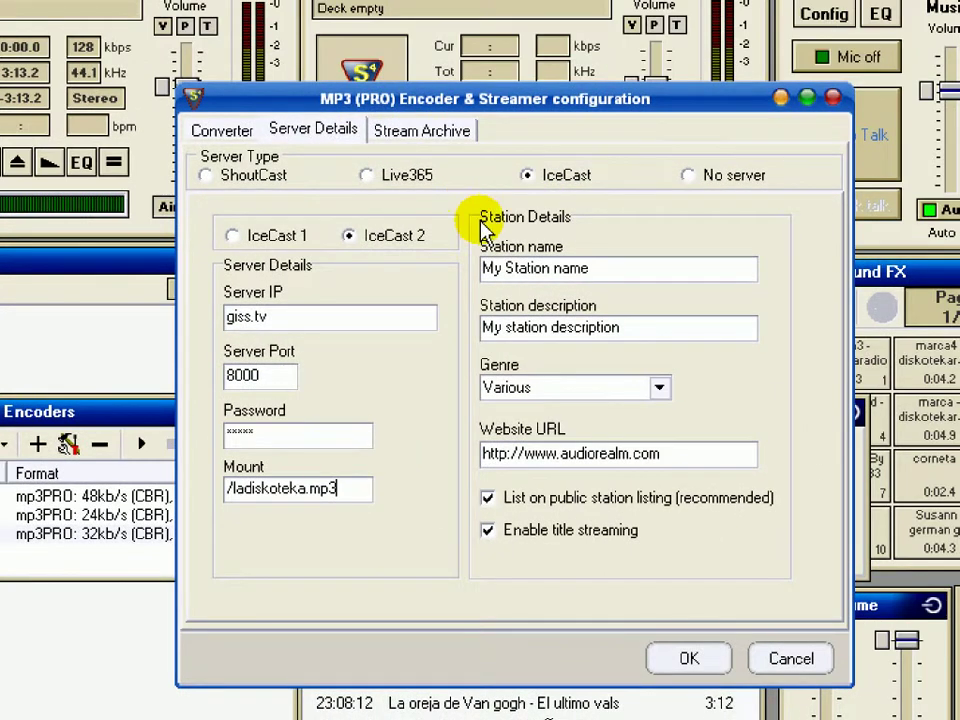
{"action": "left_click_drag", "start_coordinate": [467, 197], "coordinate": [784, 625]}
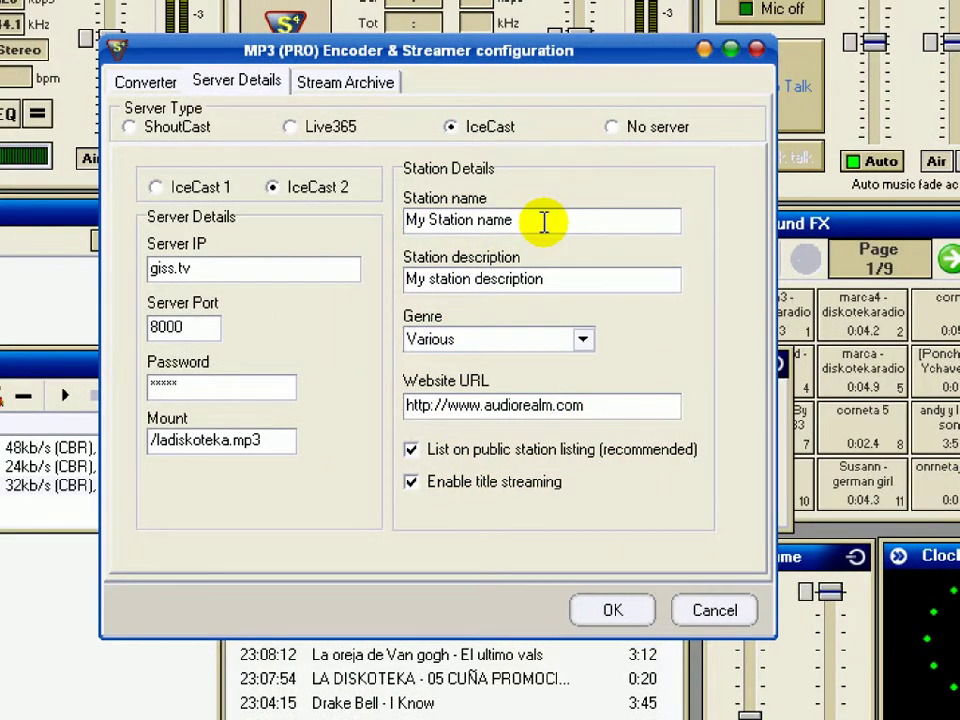
- Name the station 'La Diskoteka Radio' with the description 'radio online'
{"action": "left_click_drag", "start_coordinate": [543, 221], "coordinate": [326, 225]}
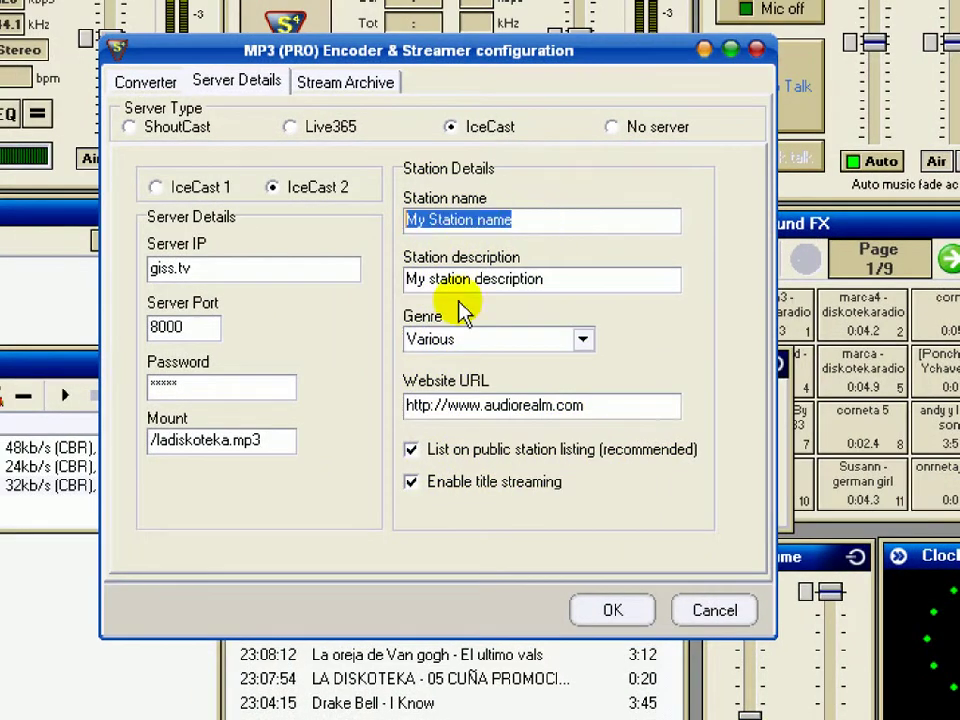
{"action": "key", "text": "Delete"}
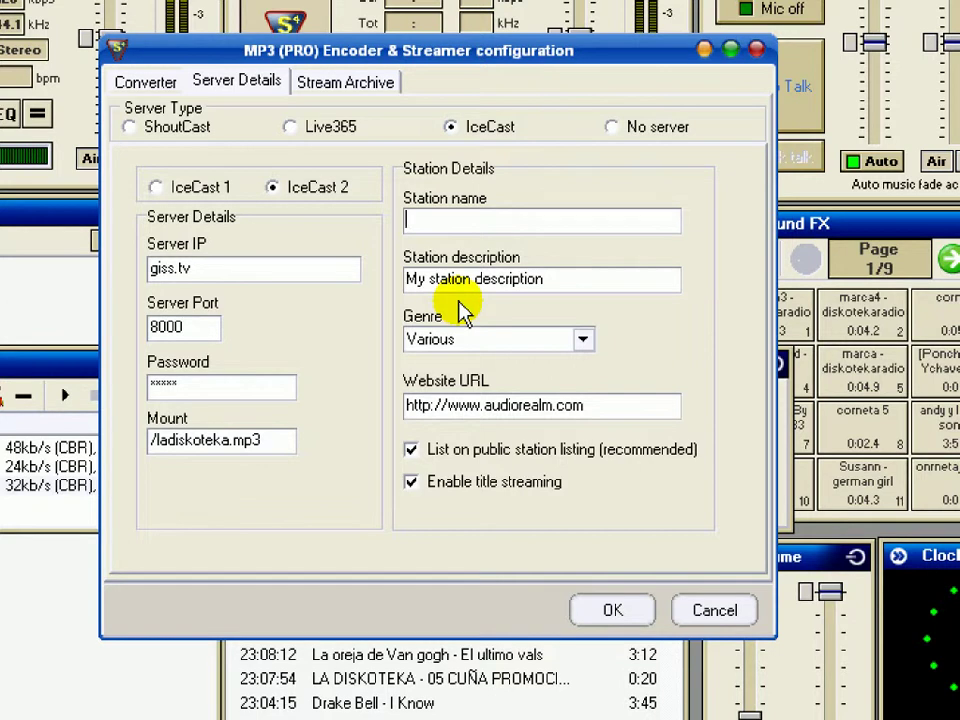
{"action": "type", "text": "La Diskoteka Radio al aire Gabii"}
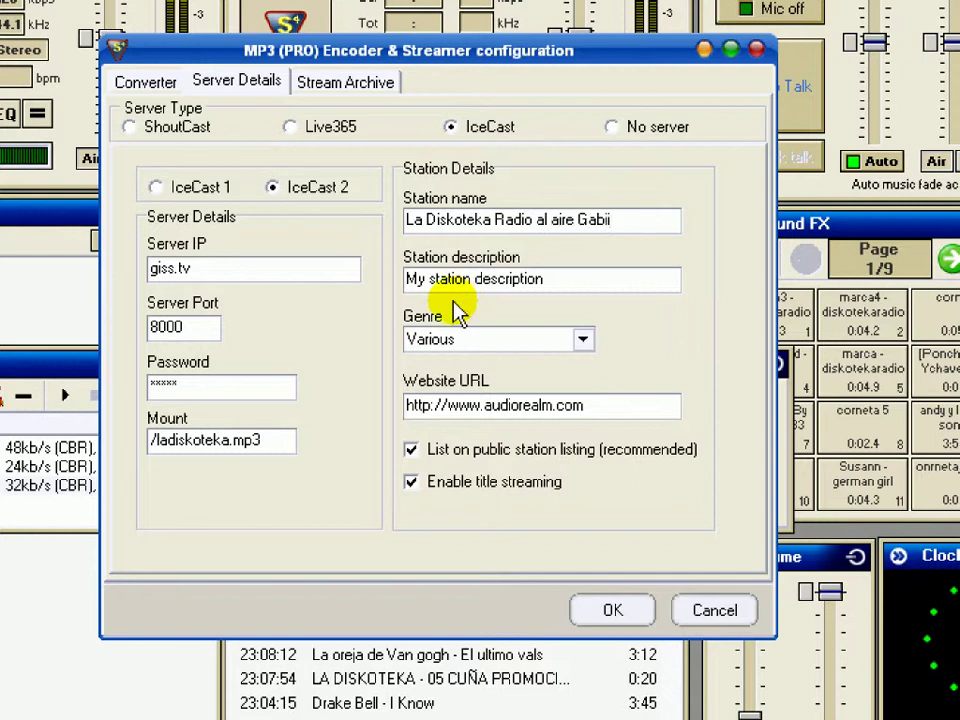
{"action": "left_click_drag", "start_coordinate": [566, 278], "coordinate": [390, 280]}
{"action": "type", "text": "radio online"}
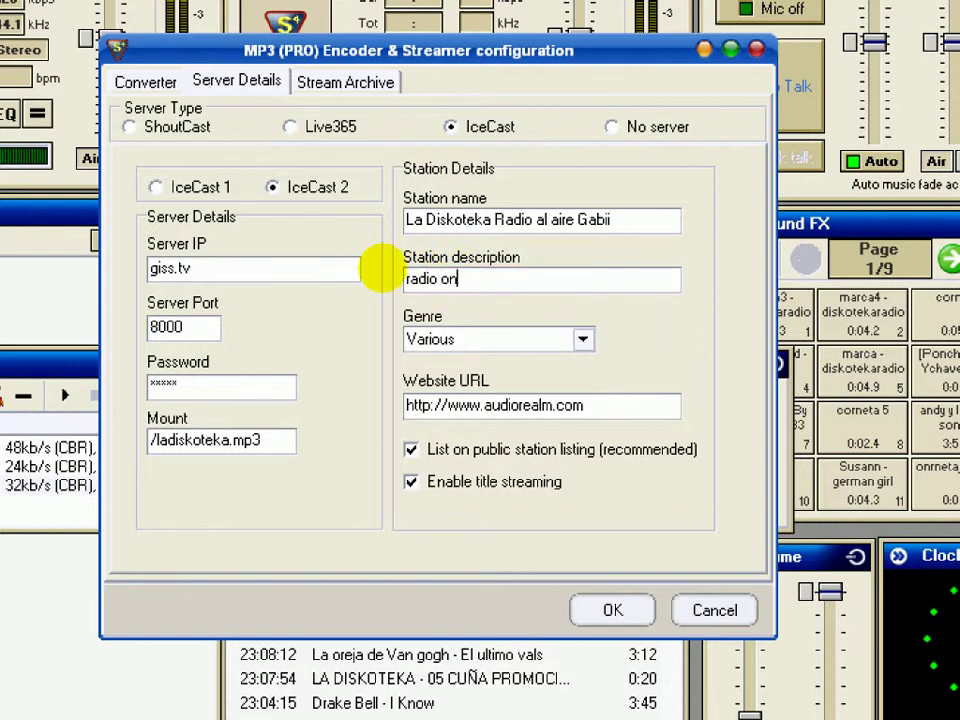
{"action": "left_click", "coordinate": [582, 339]}
{"action": "left_click", "coordinate": [460, 436]}
{"action": "left_click", "coordinate": [621, 405]}
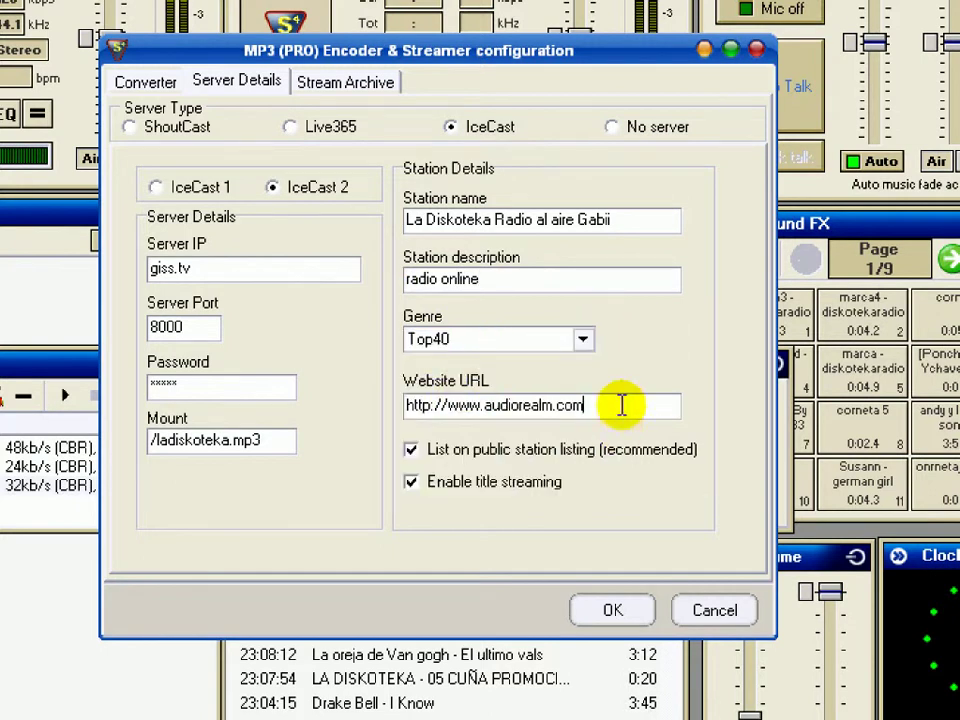
{"action": "left_click_drag", "start_coordinate": [625, 405], "coordinate": [492, 405]}
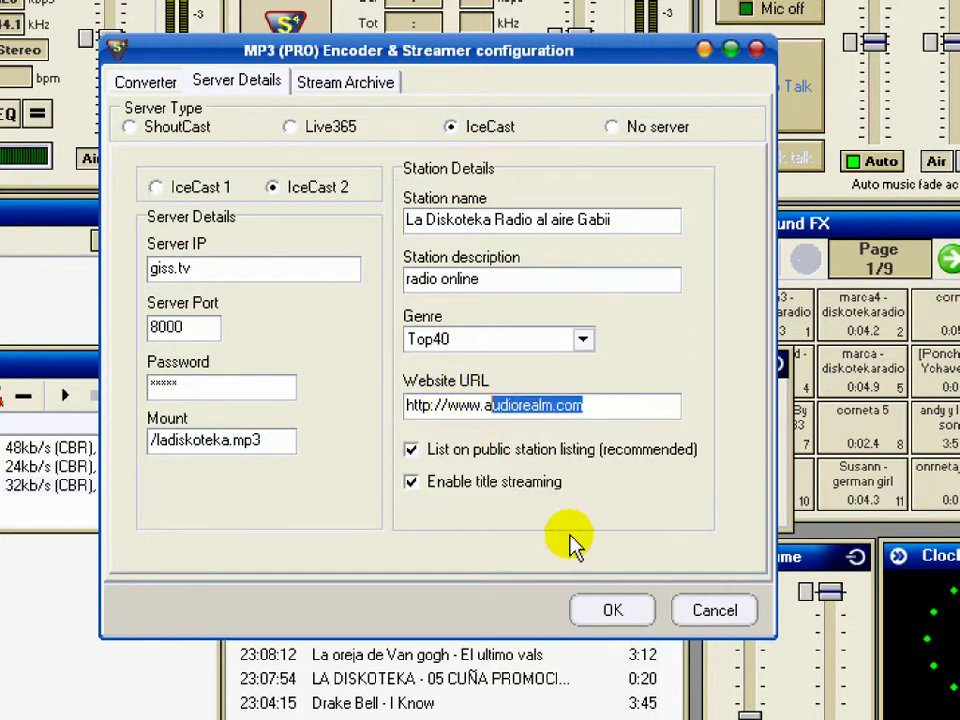
{"action": "key", "text": "BackSpace"}
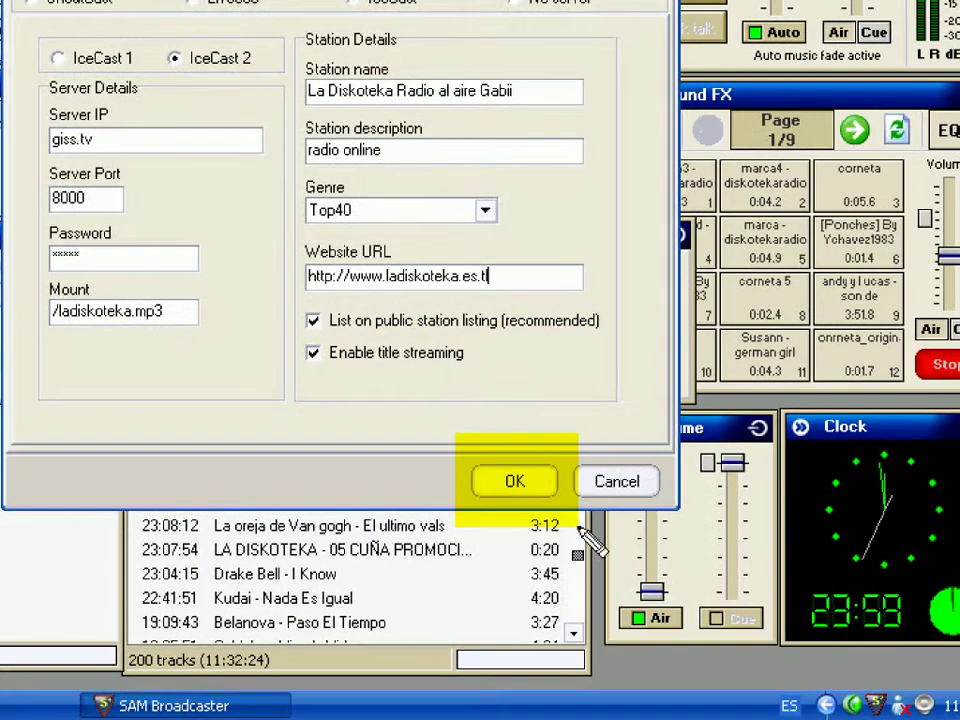
{"action": "left_click", "coordinate": [510, 483]}
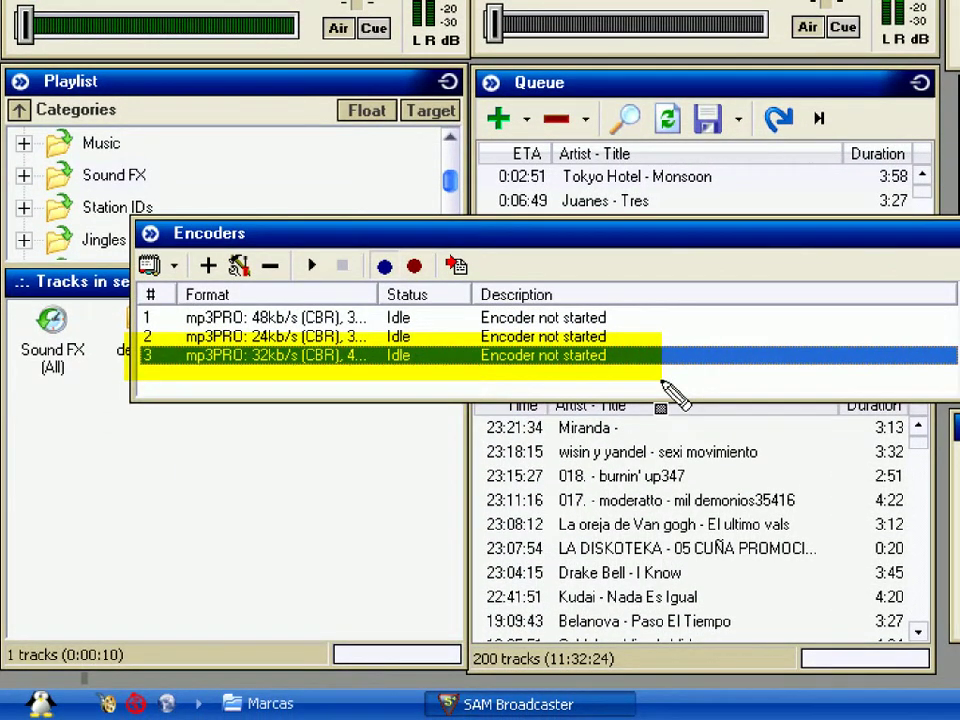
- Start encoder 3, then stop it after the Disconnected (200) error
{"action": "left_click", "coordinate": [527, 362]}
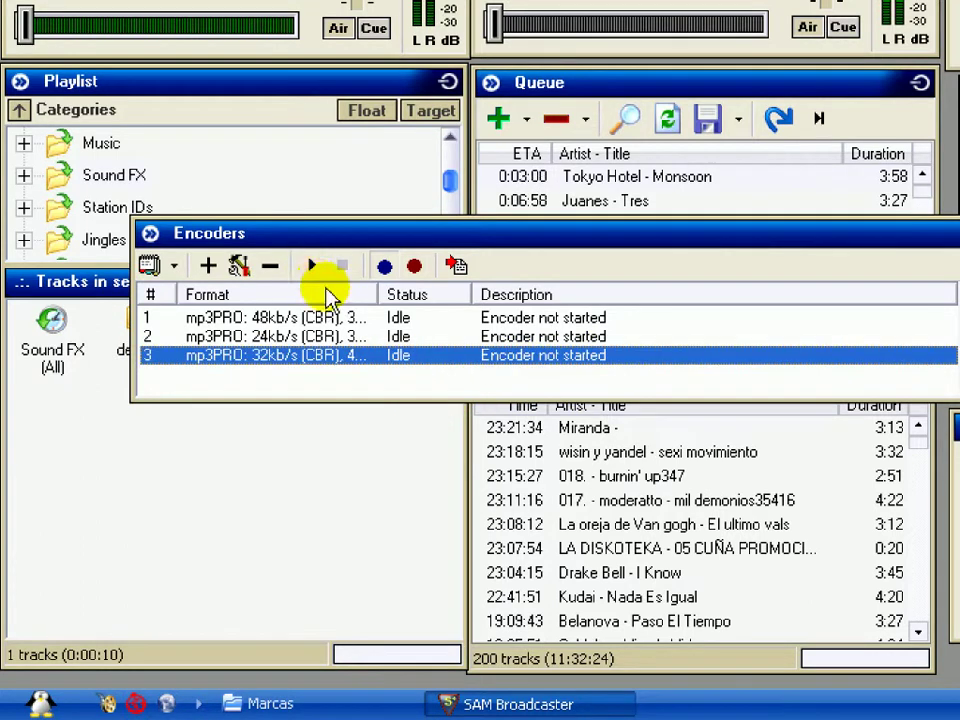
{"action": "left_click", "coordinate": [311, 266]}
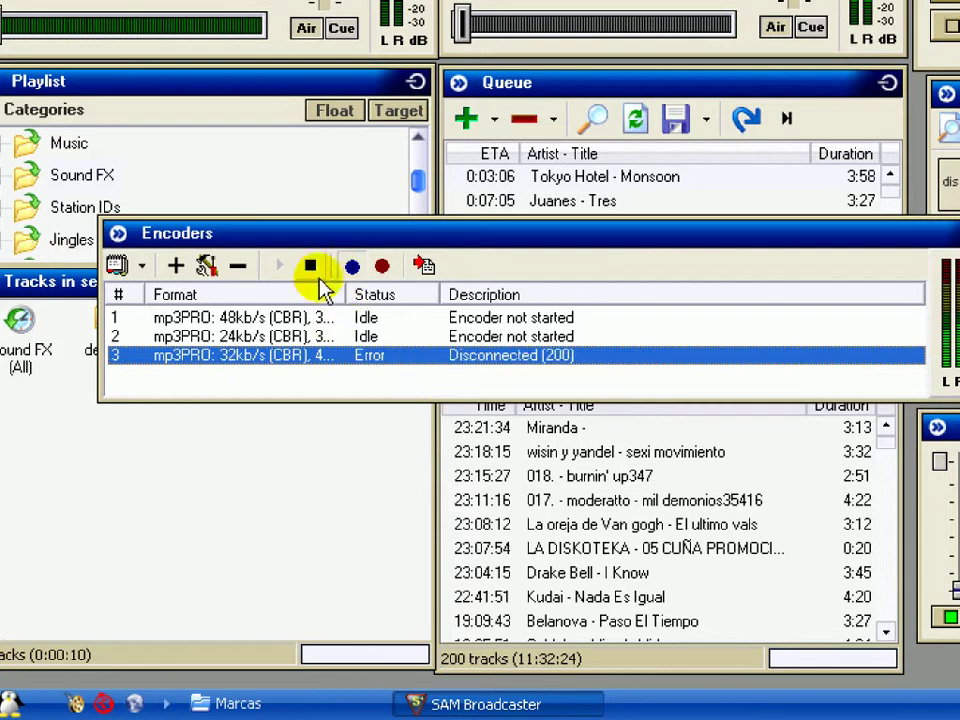
{"action": "left_click", "coordinate": [313, 272]}
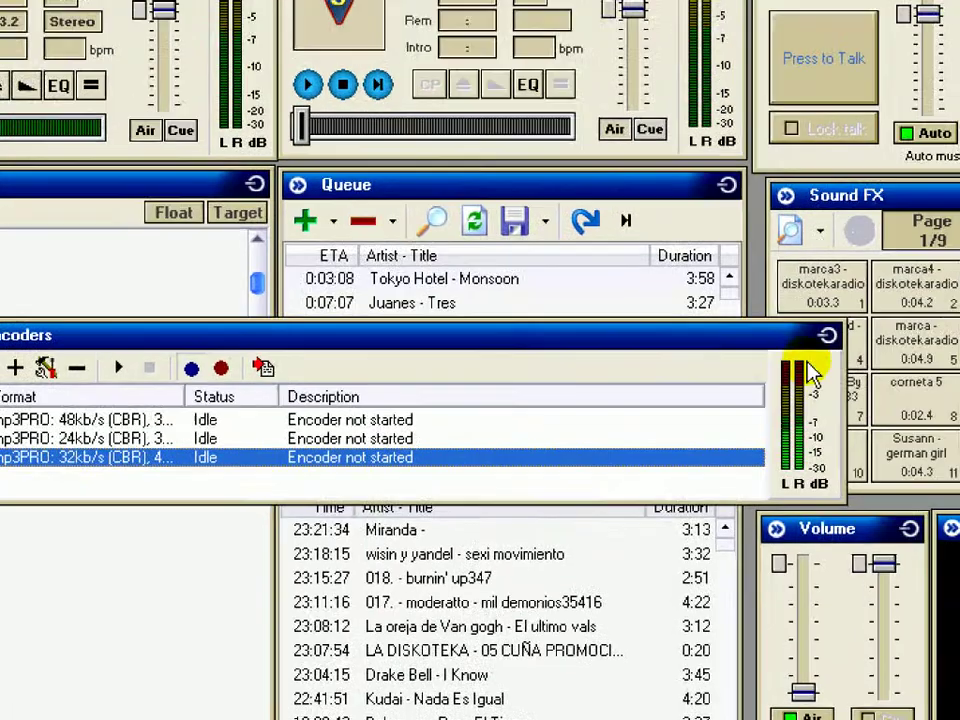
{"action": "left_click_drag", "start_coordinate": [924, 240], "coordinate": [700, 376]}
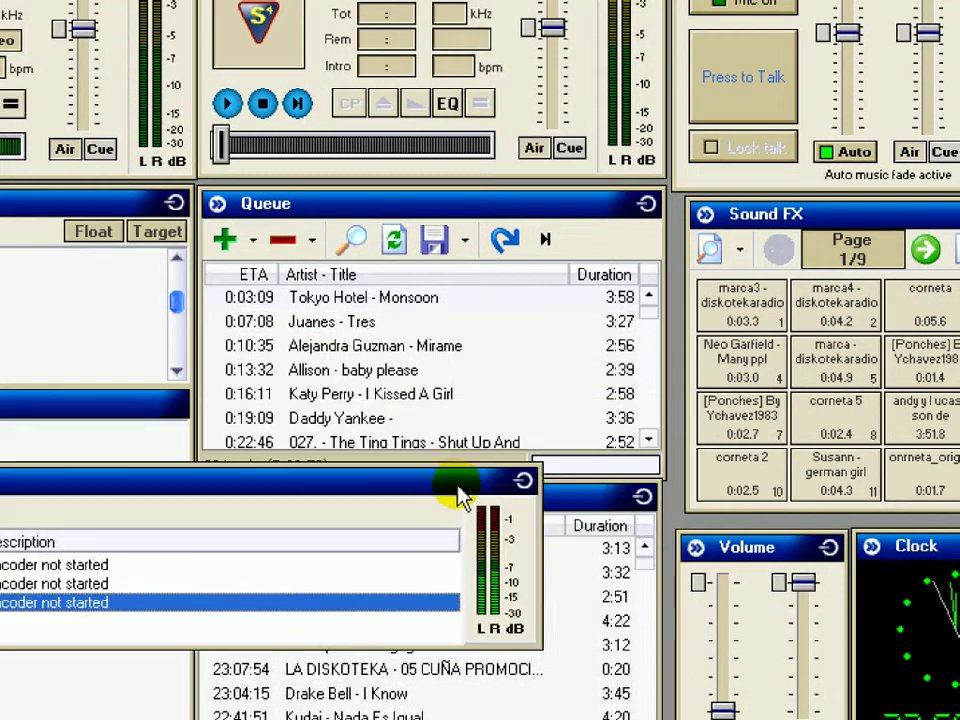
- Close the Encoders window and switch Auto DJ mode on
{"action": "left_click", "coordinate": [524, 482]}
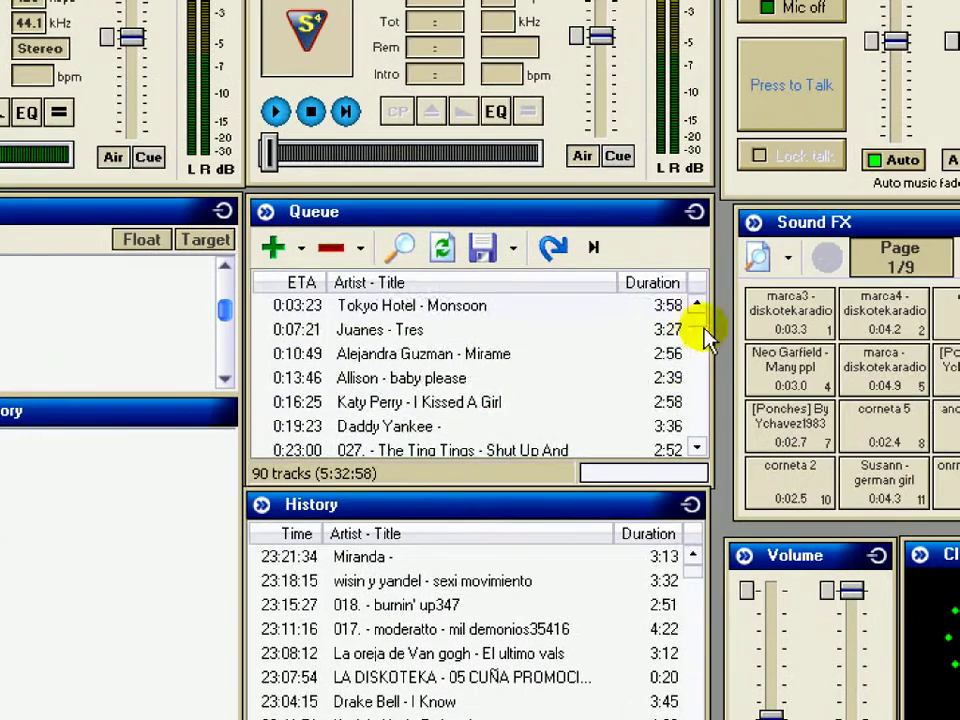
{"action": "mouse_move", "coordinate": [772, 296]}
{"action": "left_mouse_down"}
{"action": "mouse_move", "coordinate": [772, 352]}
{"action": "mouse_move", "coordinate": [770, 286]}
{"action": "left_mouse_up"}
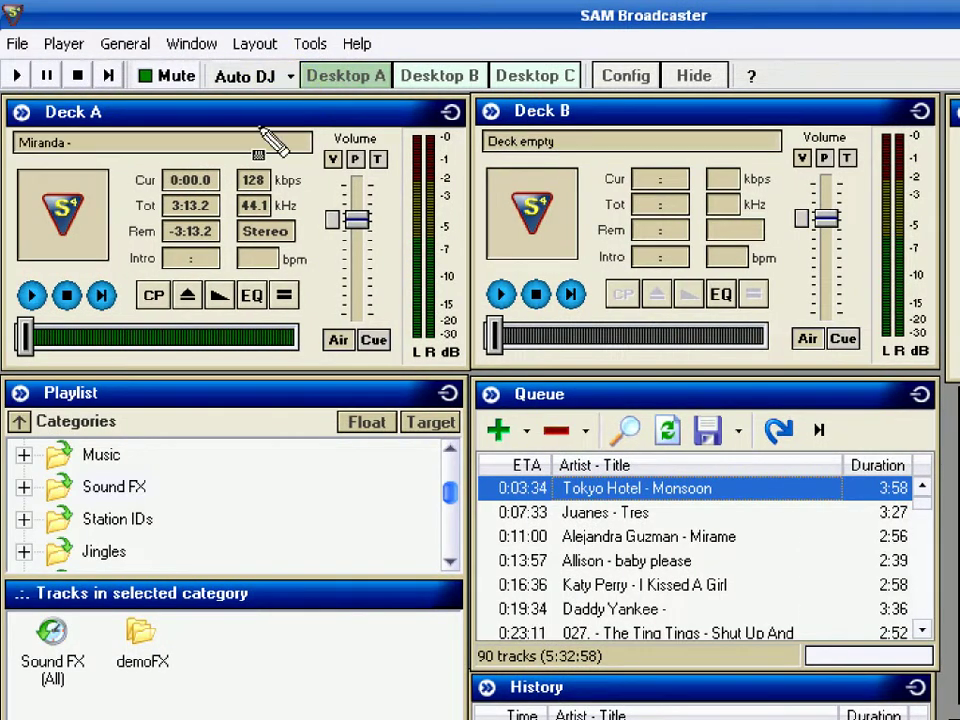
{"action": "left_click", "coordinate": [214, 82]}
{"action": "left_click", "coordinate": [290, 77]}
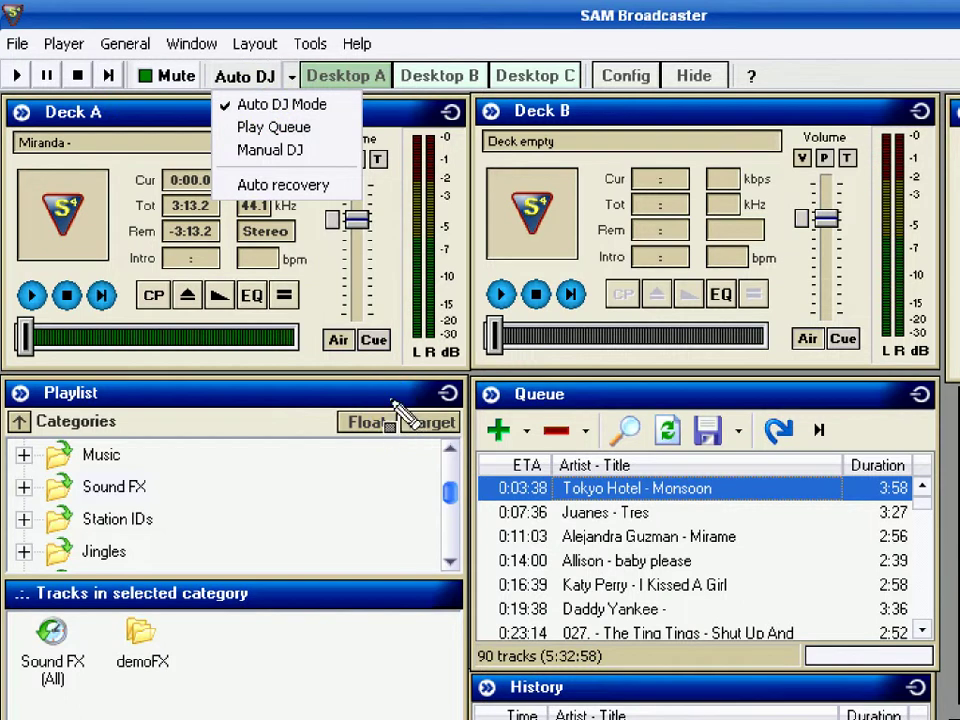
{"action": "left_click", "coordinate": [262, 128]}
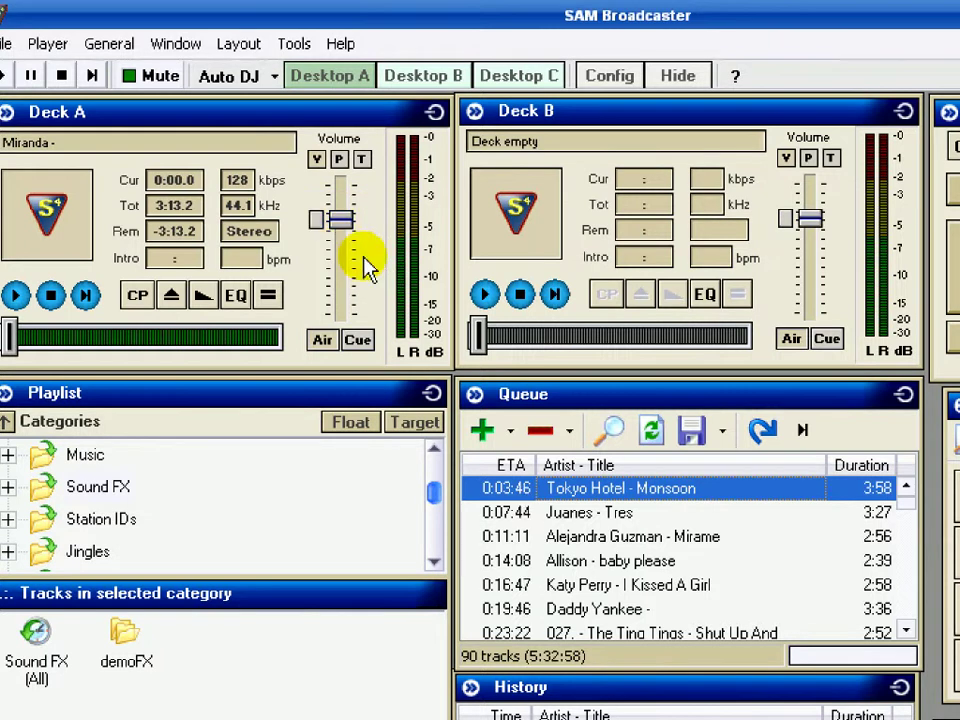
{"action": "left_click_drag", "start_coordinate": [336, 221], "coordinate": [337, 268]}
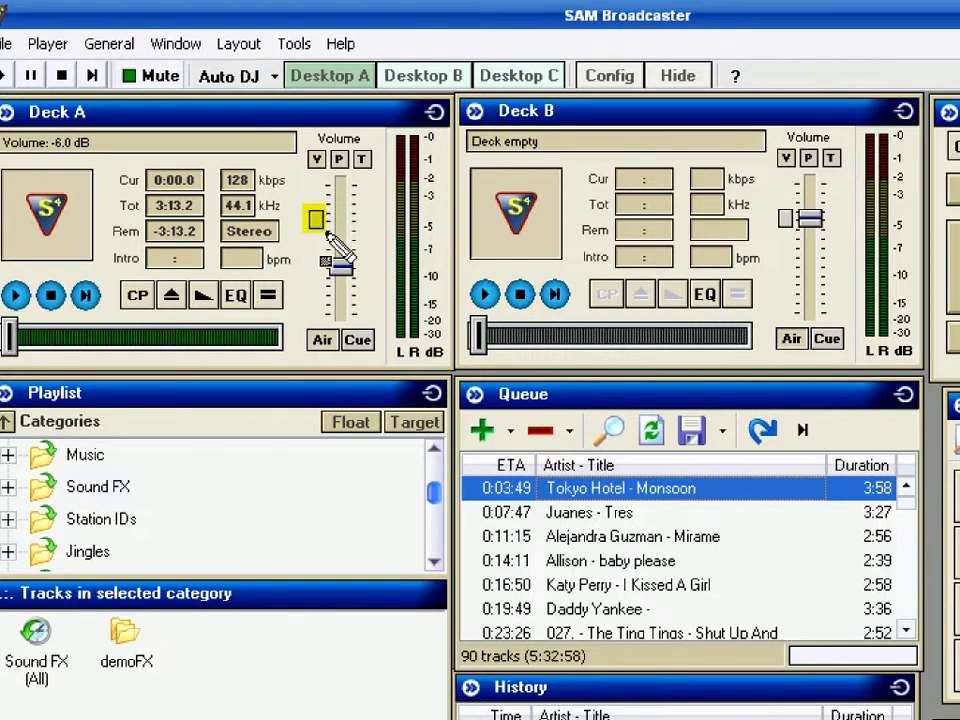
{"action": "left_click", "coordinate": [327, 236]}
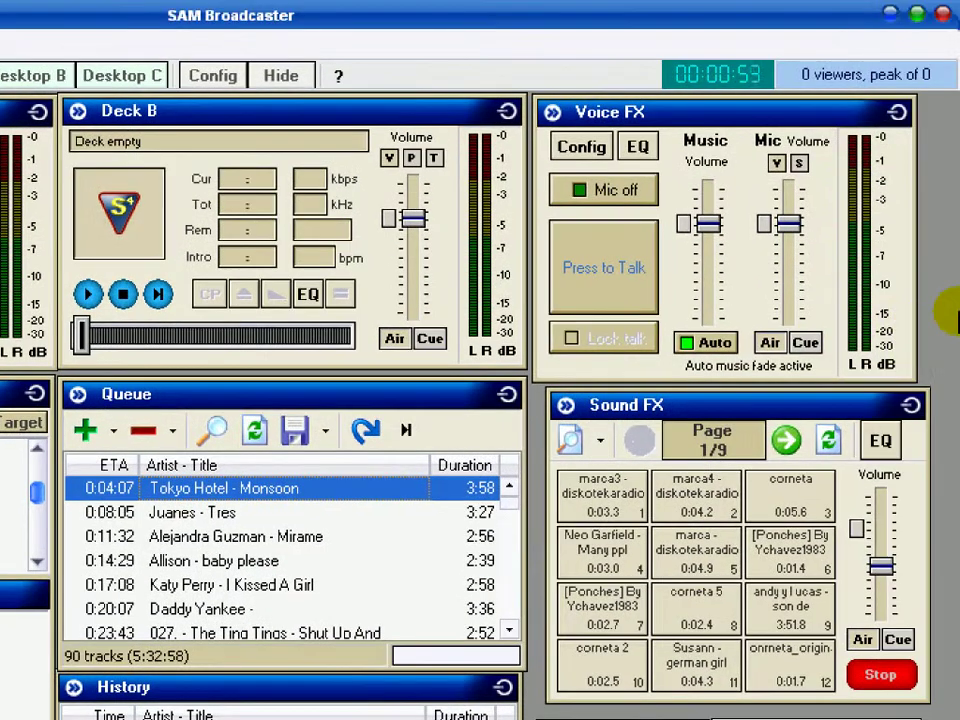
- Turn the microphone on and test Press to Talk
{"action": "mouse_move", "coordinate": [540, 176]}
{"action": "left_mouse_down"}
{"action": "mouse_move", "coordinate": [664, 242]}
{"action": "mouse_move", "coordinate": [664, 230]}
{"action": "left_mouse_up"}
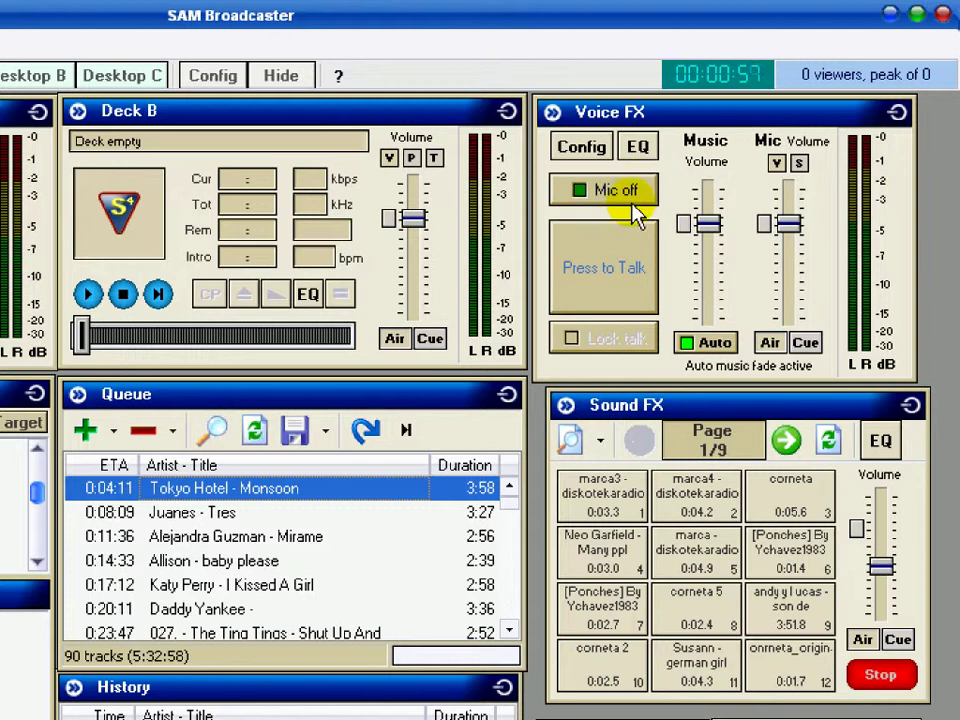
{"action": "left_click", "coordinate": [630, 200]}
{"action": "left_click", "coordinate": [640, 298]}
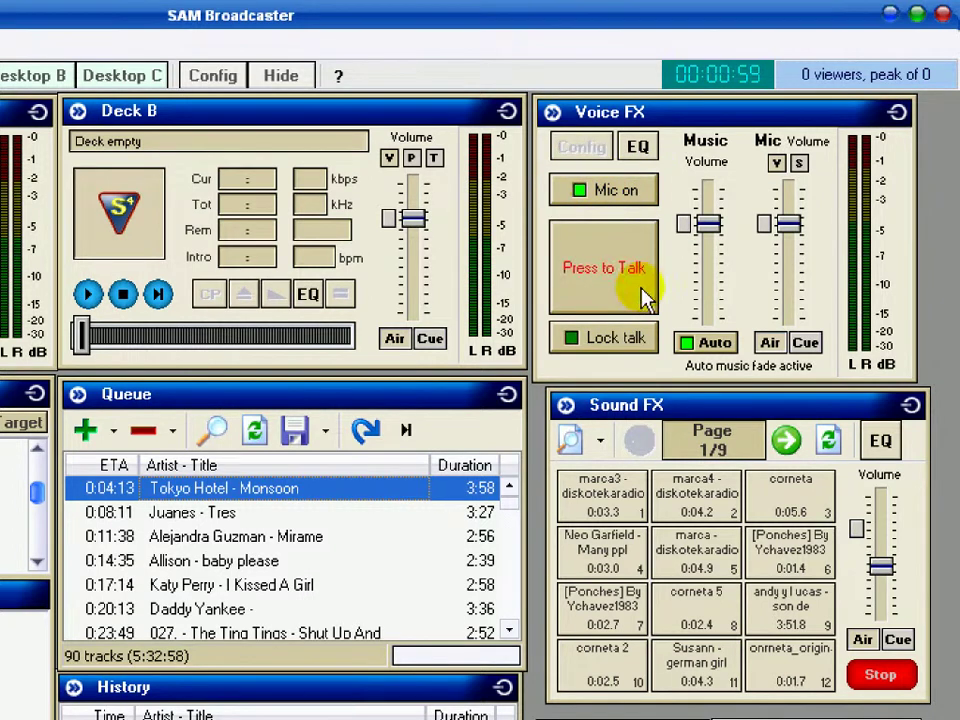
{"action": "left_click_drag", "start_coordinate": [547, 165], "coordinate": [655, 211]}
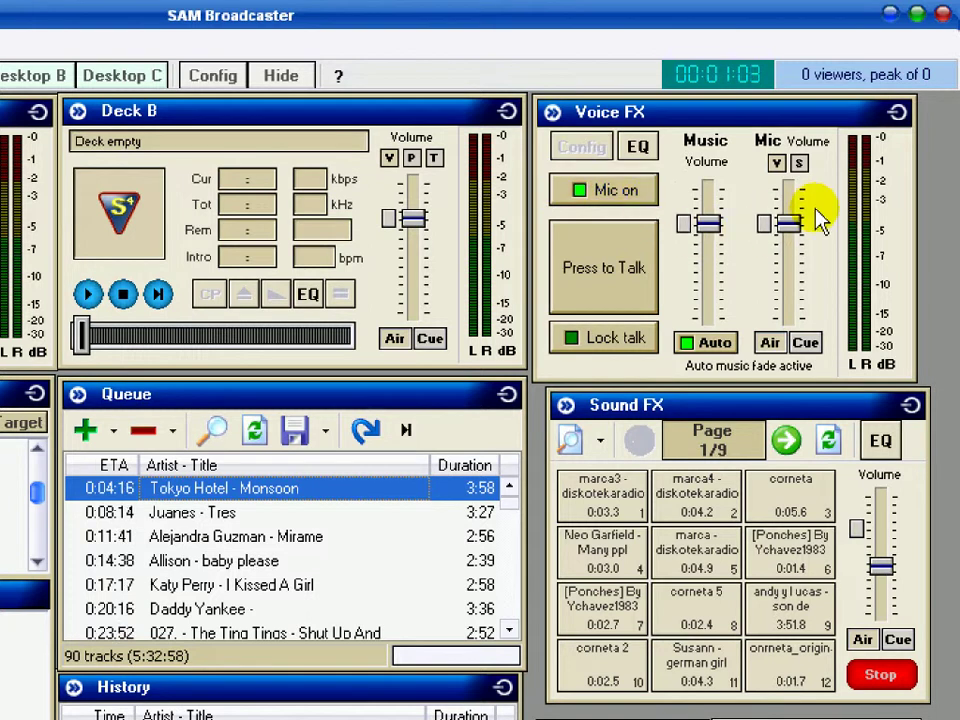
{"action": "mouse_move", "coordinate": [756, 129]}
{"action": "left_mouse_down"}
{"action": "mouse_move", "coordinate": [780, 150]}
{"action": "mouse_move", "coordinate": [836, 152]}
{"action": "left_mouse_up"}
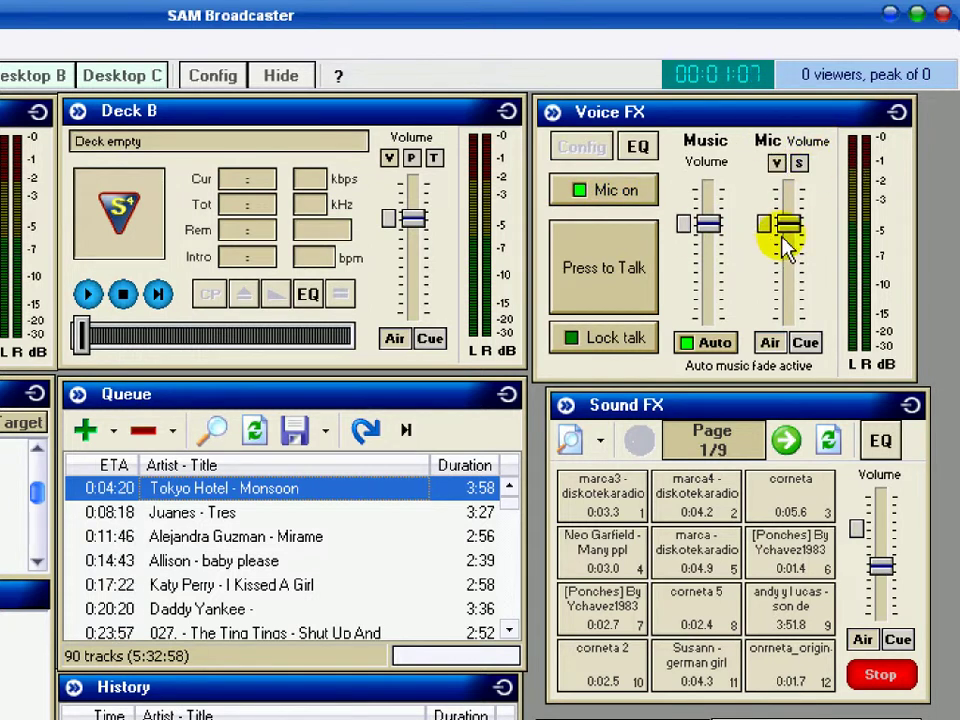
- Set mic volume to +2.8 dB and music to -16.1 dB, toggle Auto, and raise Air volume
{"action": "left_click_drag", "start_coordinate": [789, 232], "coordinate": [786, 189]}
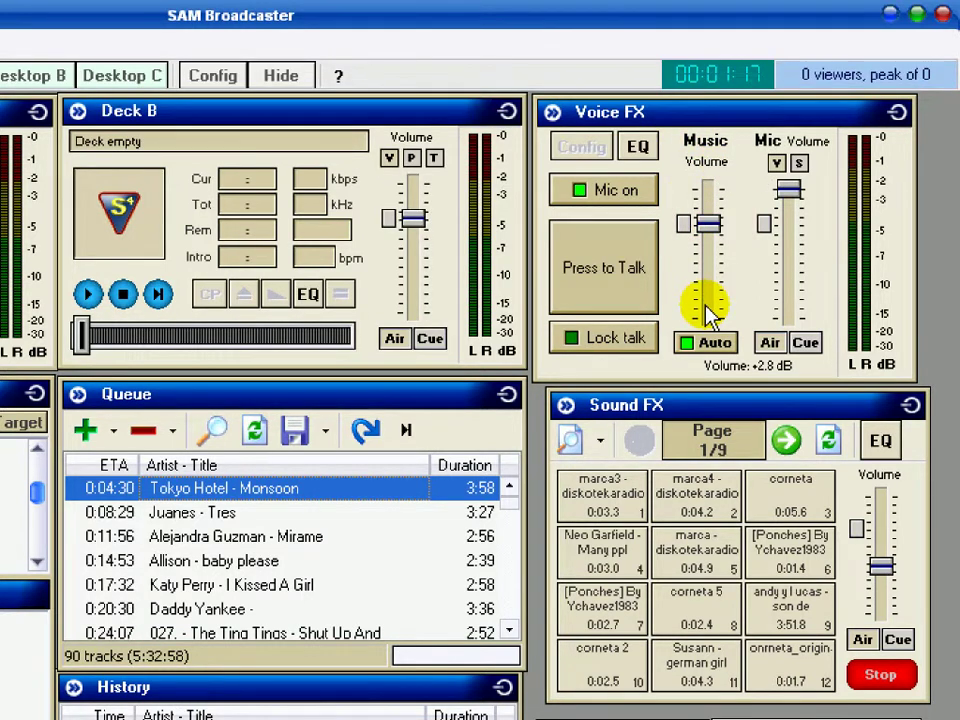
{"action": "left_click_drag", "start_coordinate": [707, 279], "coordinate": [708, 230]}
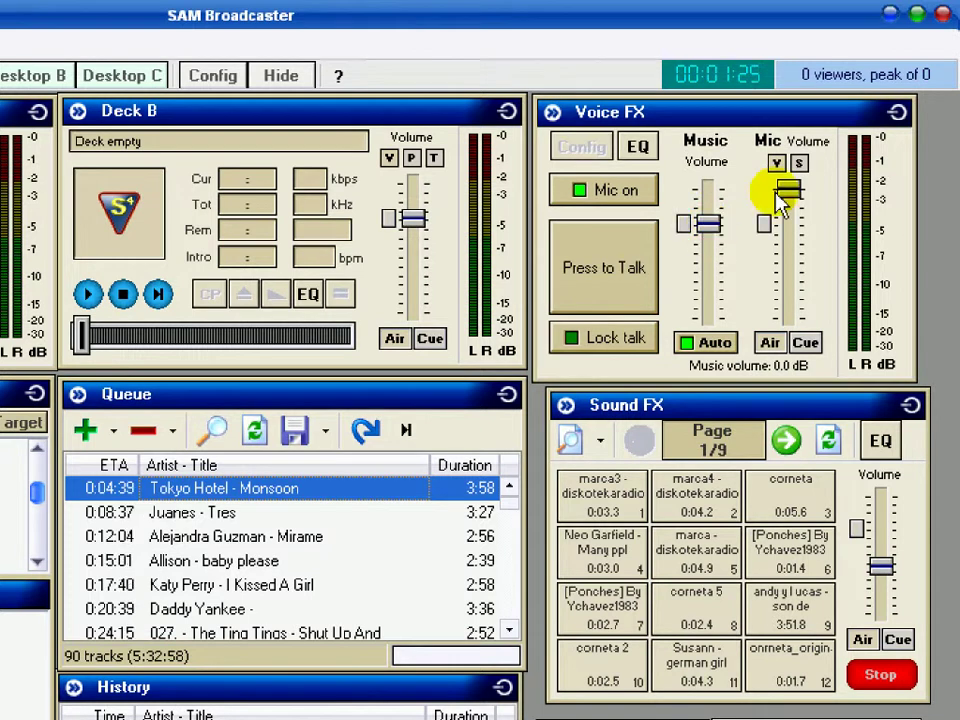
{"action": "left_click_drag", "start_coordinate": [707, 222], "coordinate": [709, 316]}
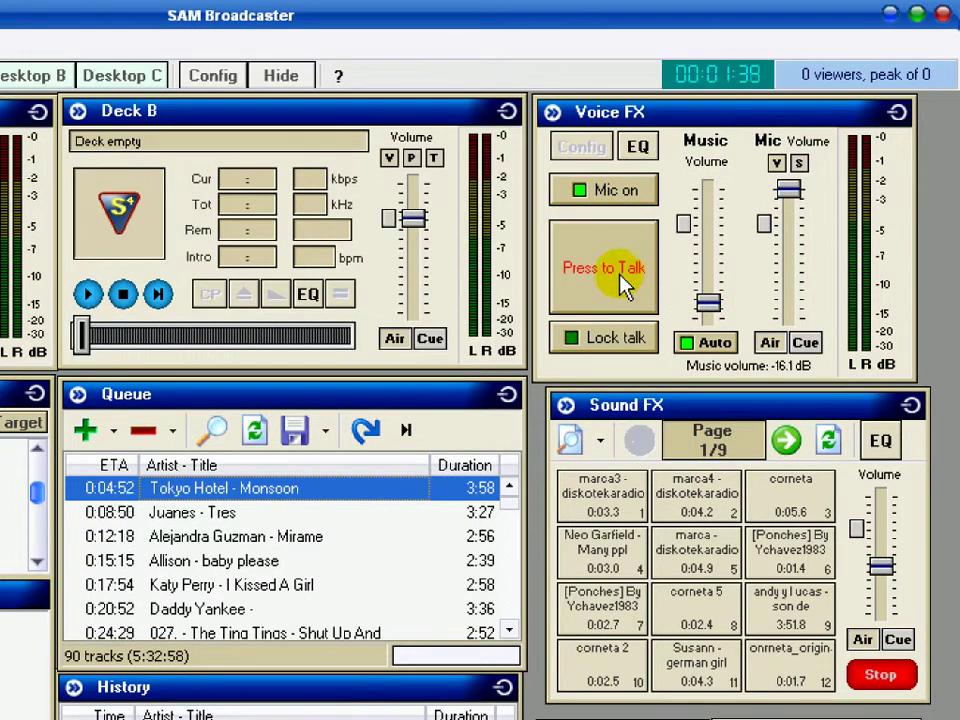
{"action": "left_click", "coordinate": [626, 287]}
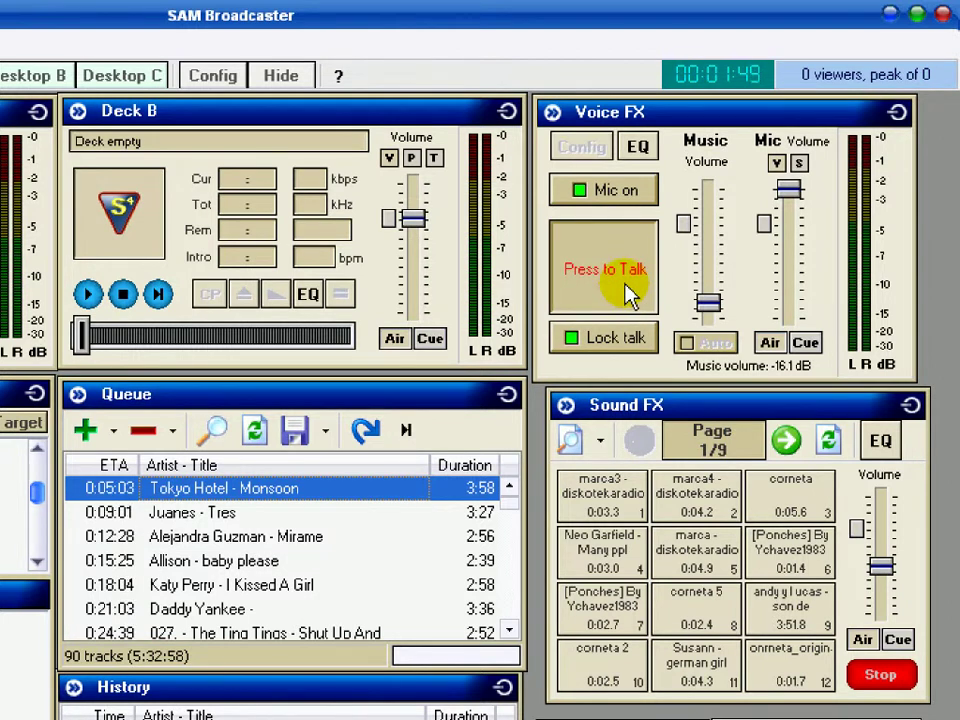
{"action": "left_click", "coordinate": [628, 295]}
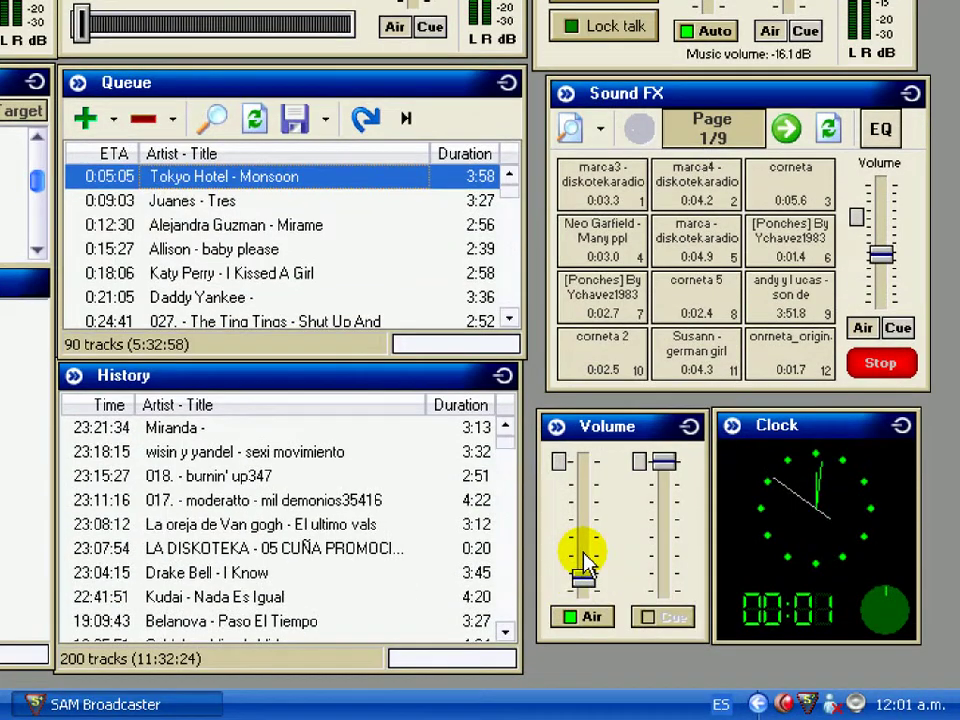
{"action": "left_click_drag", "start_coordinate": [585, 560], "coordinate": [585, 593]}
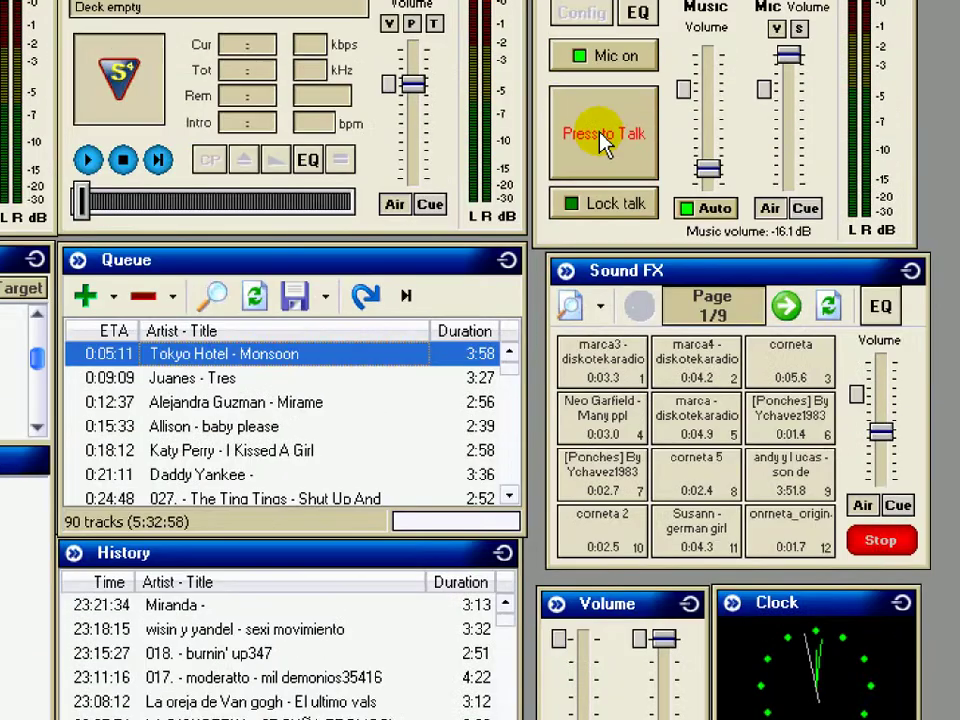
- Talk briefly on air and switch automatic music ducking on
{"action": "left_click", "coordinate": [605, 0]}
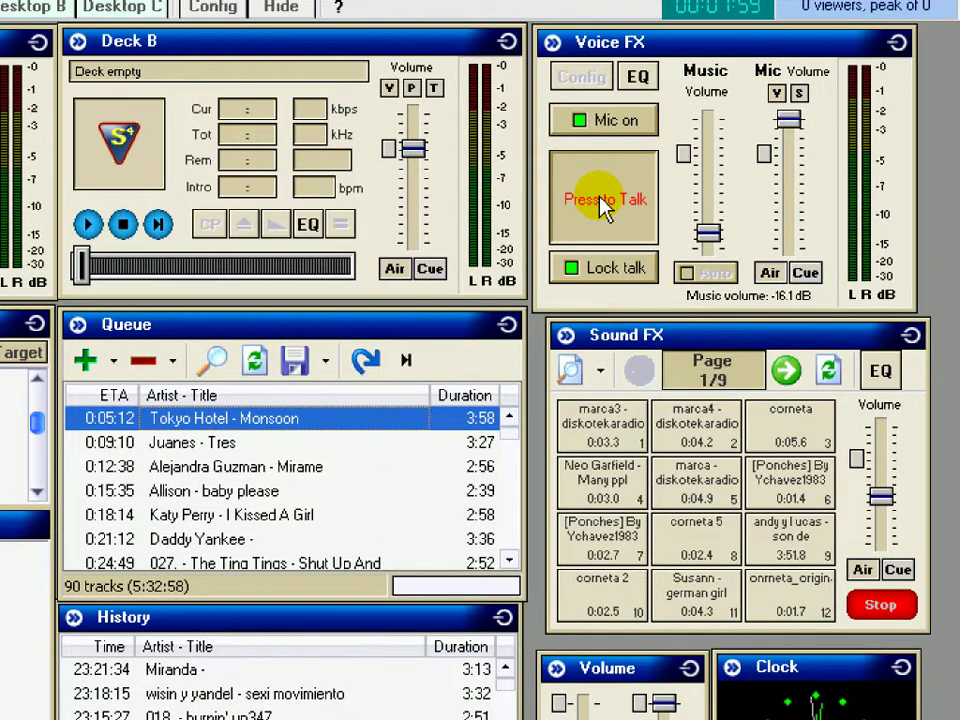
{"action": "left_click", "coordinate": [603, 205]}
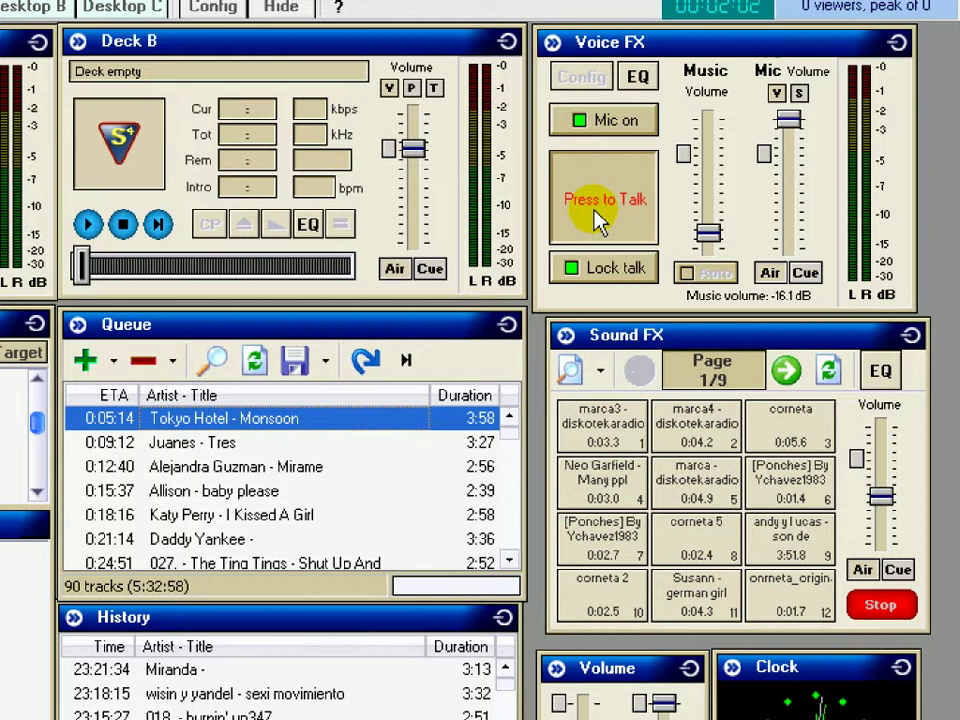
{"action": "left_click", "coordinate": [596, 215]}
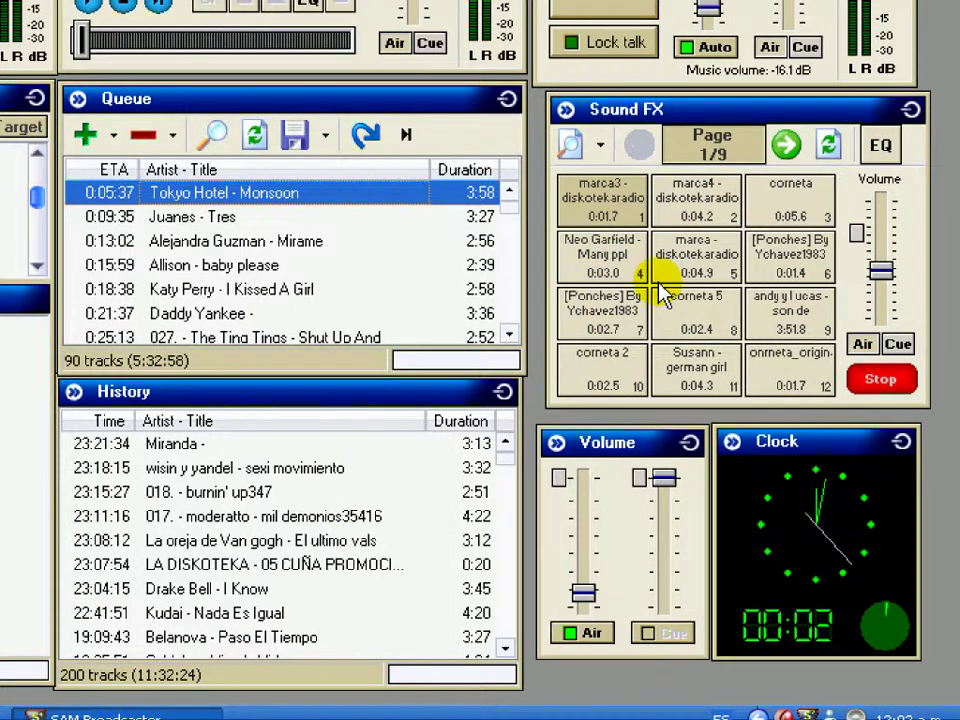
- Fire the marca3 sound clip and browse the Sound FX category list
{"action": "left_click", "coordinate": [640, 192]}
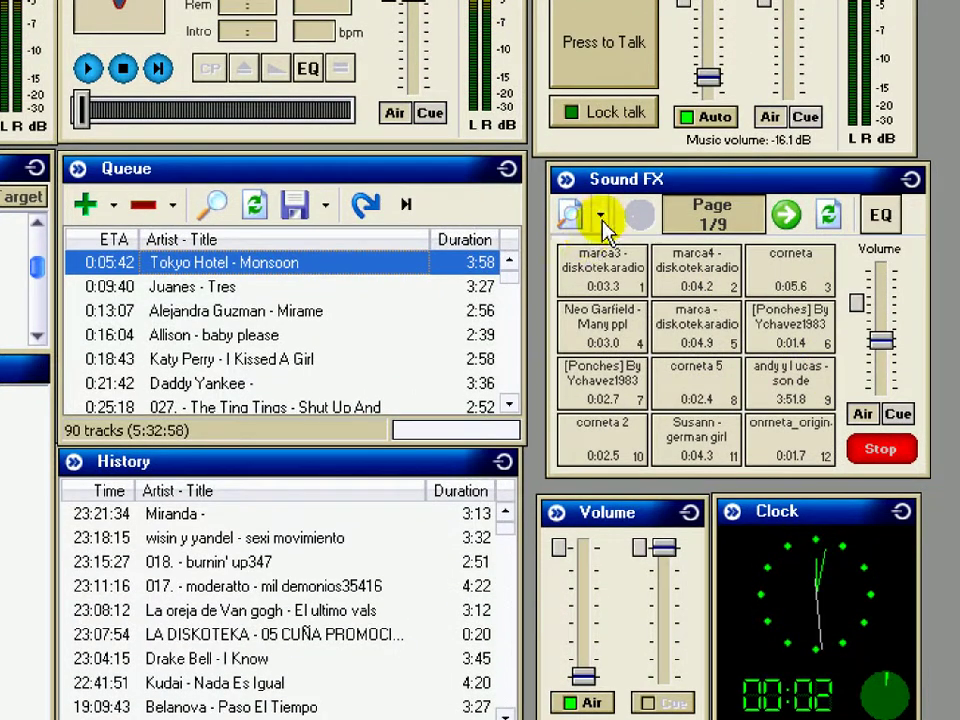
{"action": "left_click", "coordinate": [601, 207]}
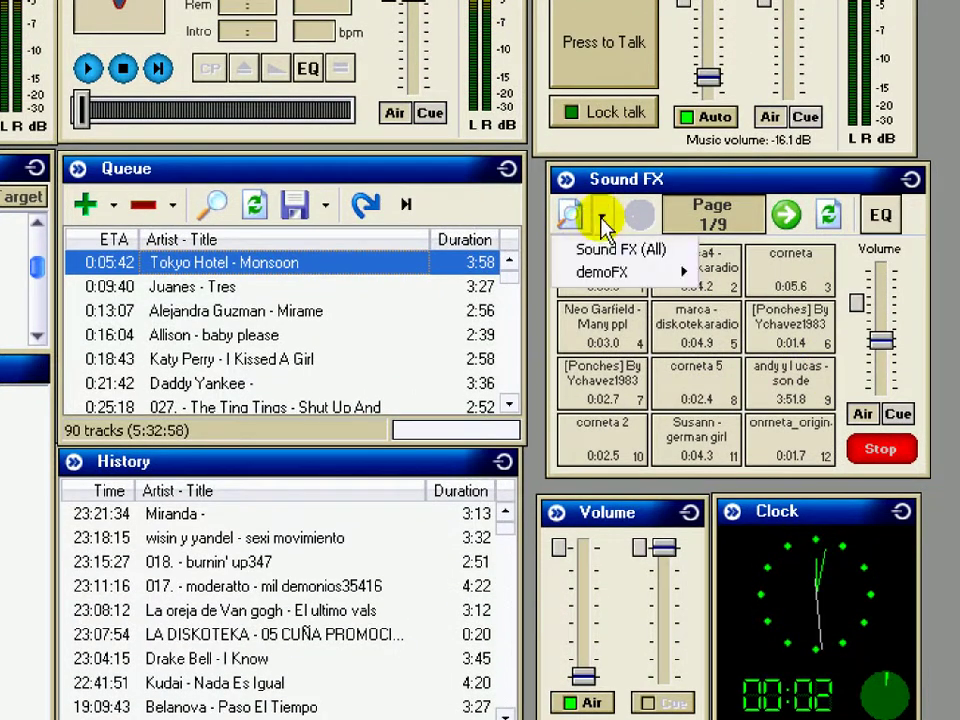
{"action": "mouse_move", "coordinate": [608, 264]}
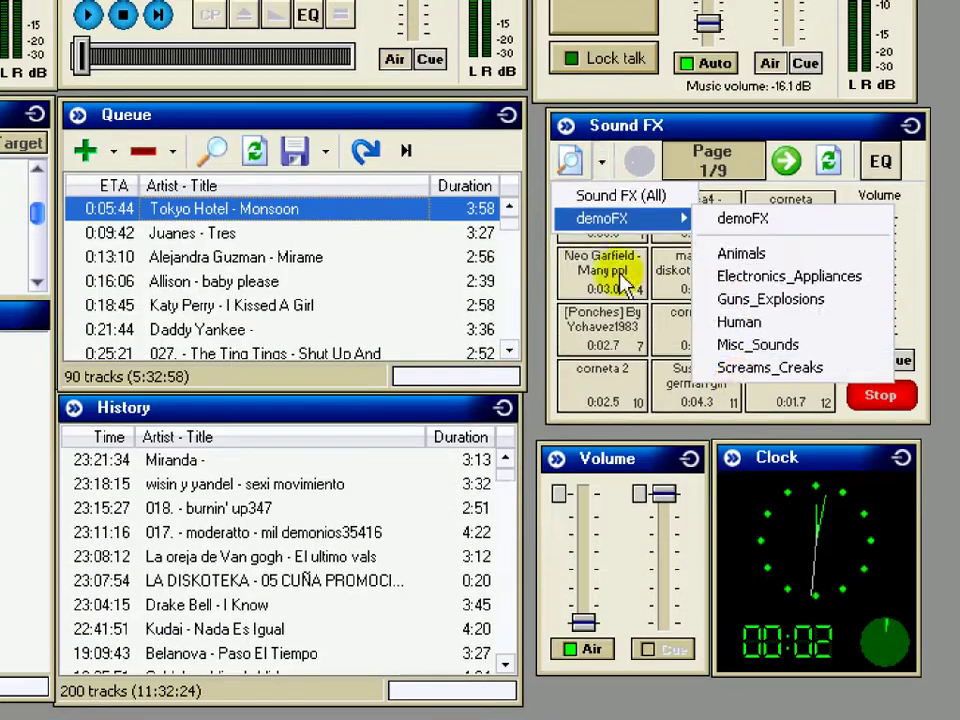
{"action": "left_click", "coordinate": [607, 354]}
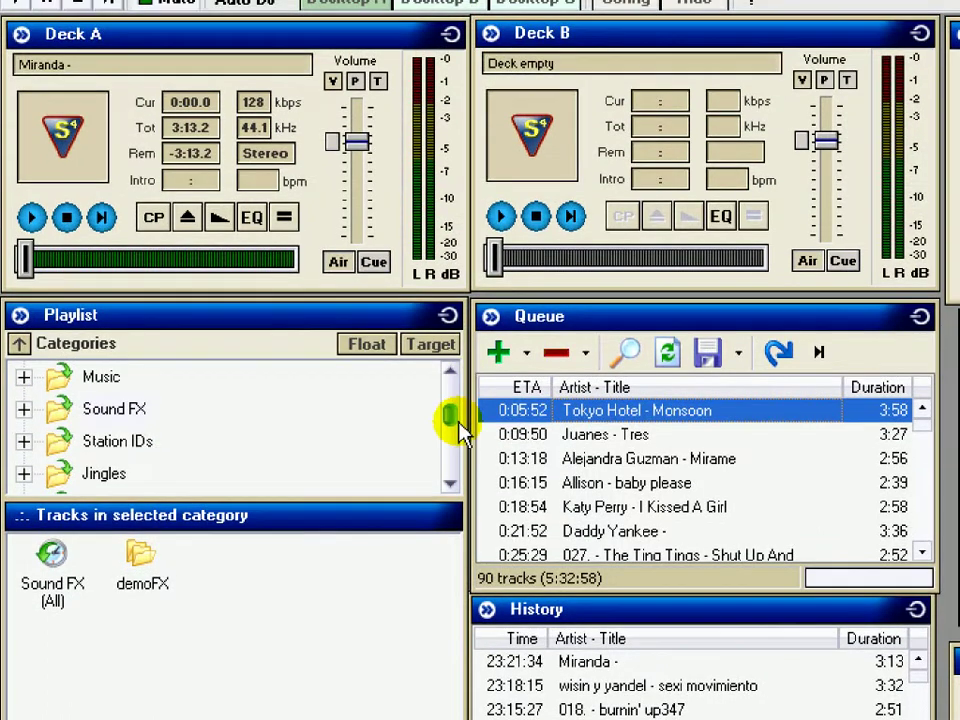
- Expand the Sound FX category and browse the demoFX and Sound FX (All) clips
{"action": "mouse_move", "coordinate": [449, 418]}
{"action": "left_mouse_down"}
{"action": "mouse_move", "coordinate": [450, 372]}
{"action": "mouse_move", "coordinate": [450, 418]}
{"action": "left_mouse_up"}
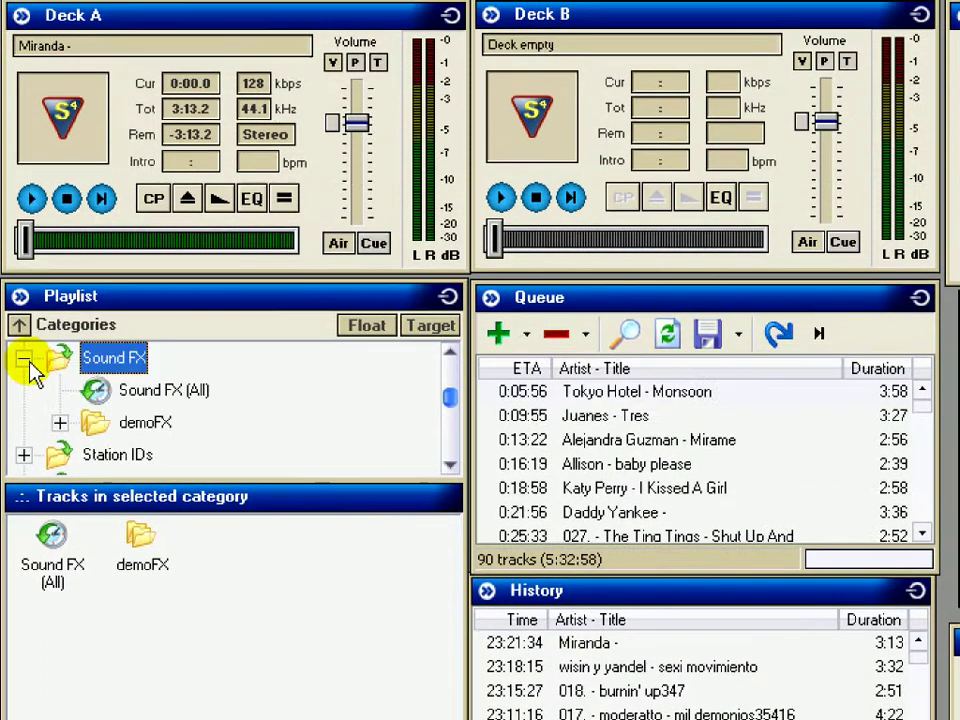
{"action": "left_click", "coordinate": [23, 377]}
{"action": "left_click", "coordinate": [92, 402]}
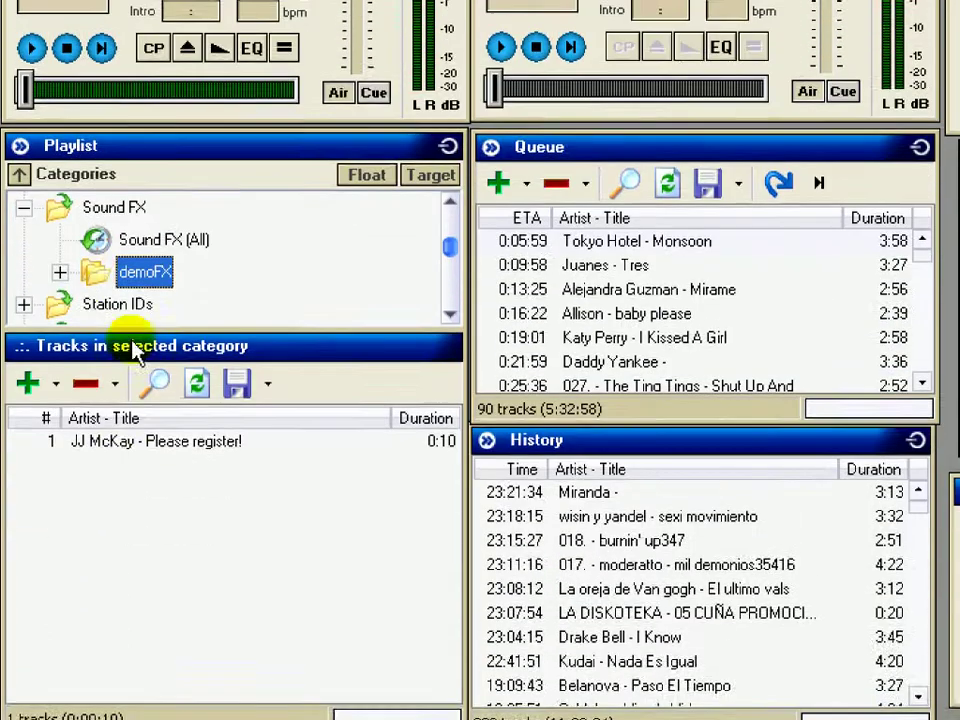
{"action": "scroll", "coordinate": [95, 306], "scroll_direction": "down", "scroll_amount": 1}
{"action": "scroll", "coordinate": [95, 370], "scroll_direction": "up", "scroll_amount": 1}
{"action": "left_click", "coordinate": [100, 331]}
{"action": "scroll", "coordinate": [120, 378], "scroll_direction": "up", "scroll_amount": 1}
{"action": "scroll", "coordinate": [122, 384], "scroll_direction": "down", "scroll_amount": 1}
{"action": "scroll", "coordinate": [122, 384], "scroll_direction": "up", "scroll_amount": 1}
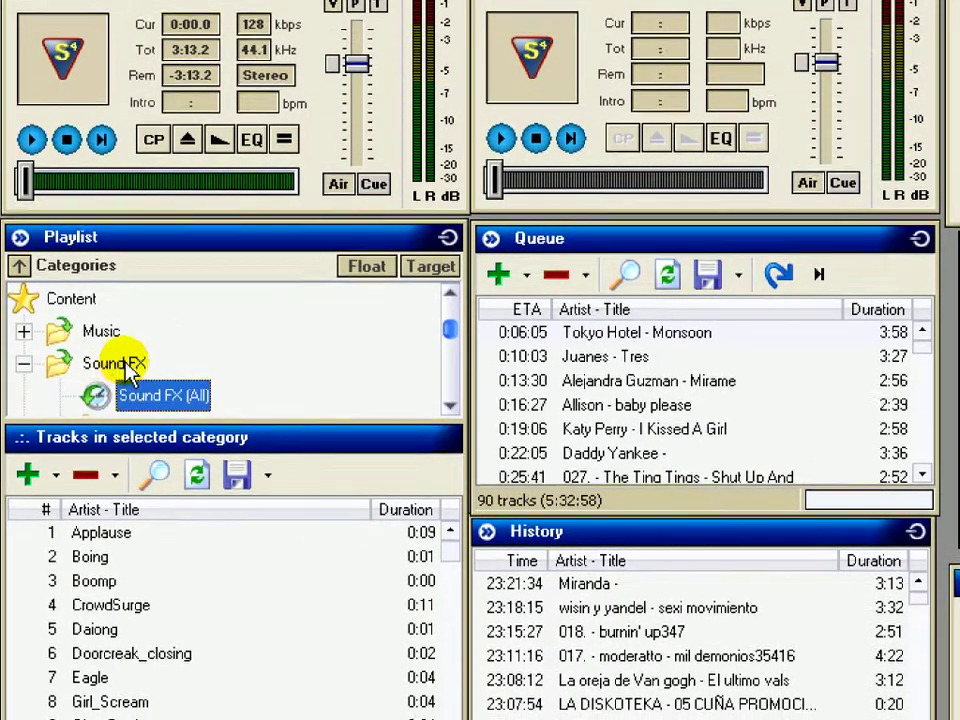
{"action": "scroll", "coordinate": [127, 370], "scroll_direction": "down", "scroll_amount": 1}
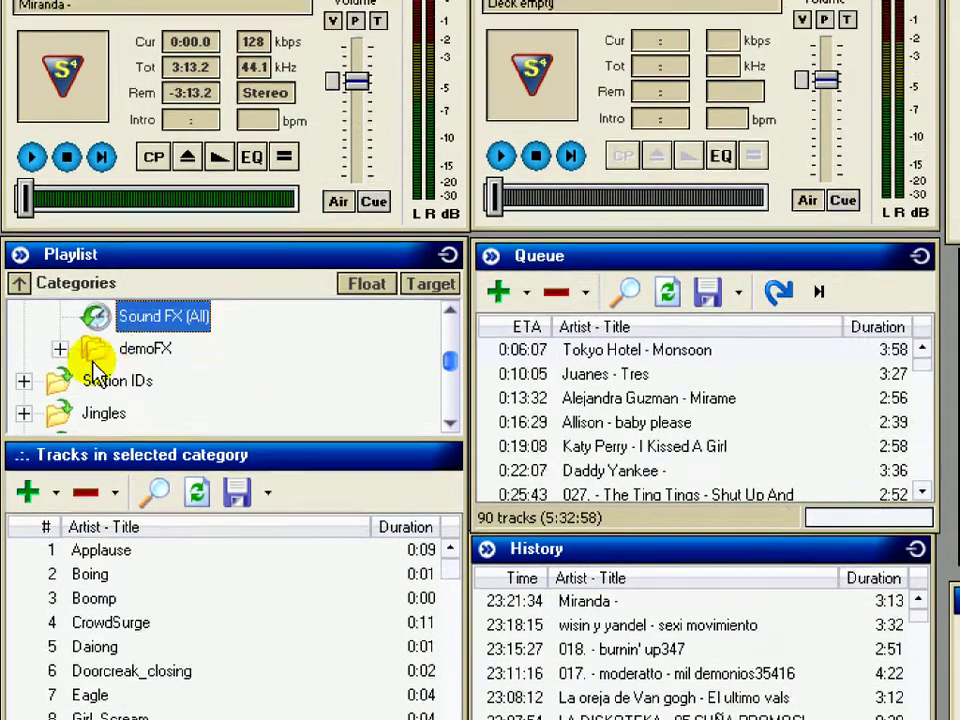
- Expand demoFX and open Misc_Sounds, listing its 99 clips starting with marca3 and marca4
{"action": "left_click", "coordinate": [95, 316]}
{"action": "left_click", "coordinate": [60, 316]}
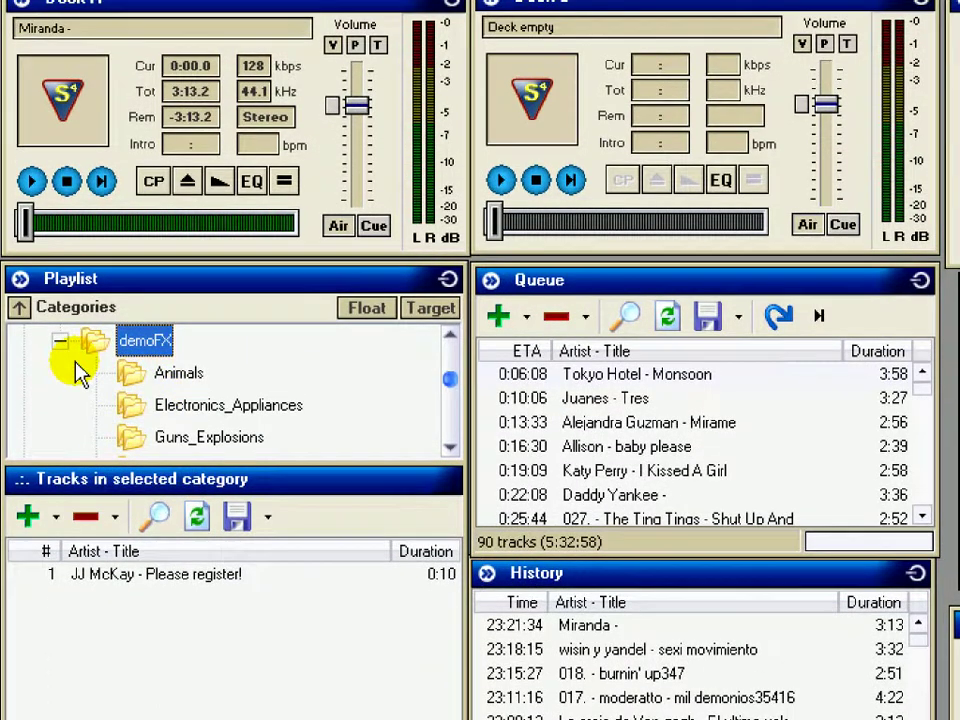
{"action": "scroll", "coordinate": [245, 400], "scroll_direction": "down", "scroll_amount": 1}
{"action": "scroll", "coordinate": [245, 410], "scroll_direction": "up", "scroll_amount": 1}
{"action": "scroll", "coordinate": [246, 403], "scroll_direction": "down", "scroll_amount": 1}
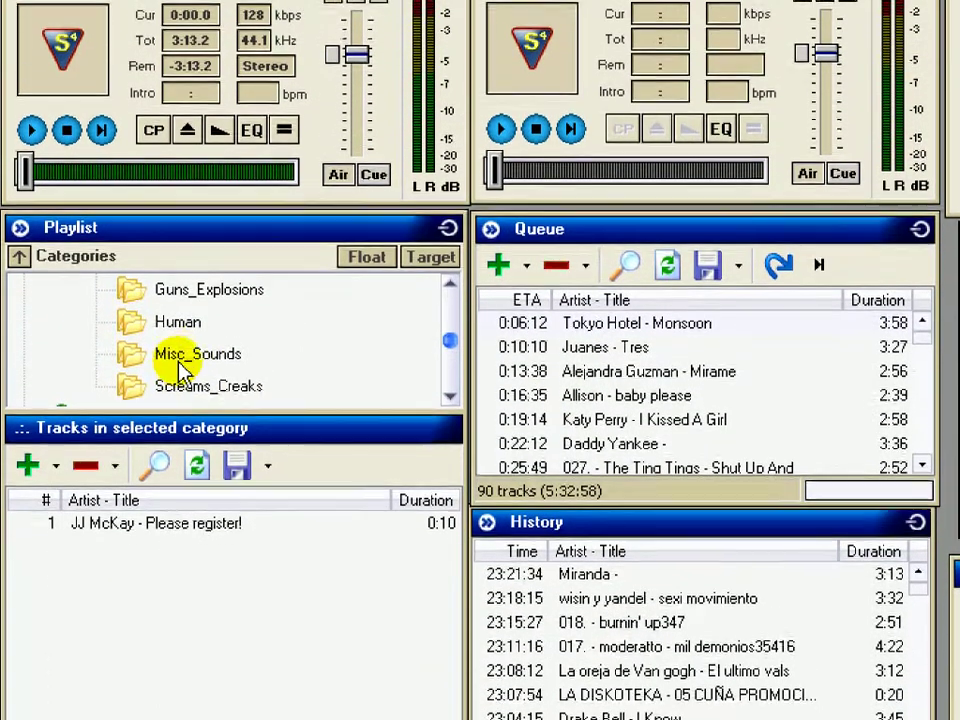
{"action": "left_click", "coordinate": [190, 364]}
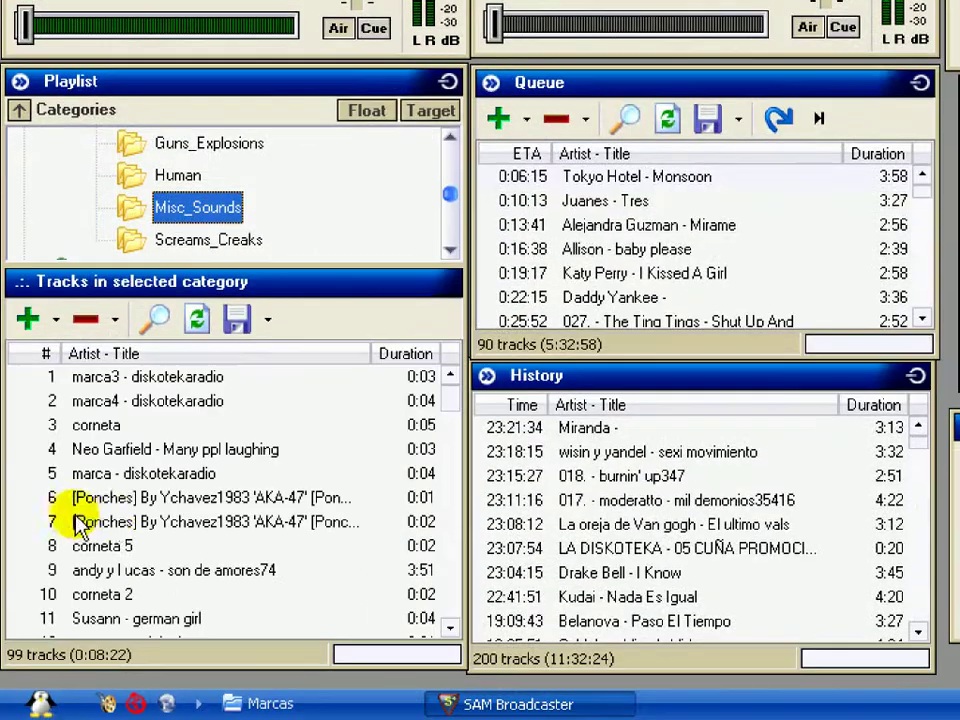
{"action": "left_click_drag", "start_coordinate": [448, 392], "coordinate": [428, 375]}
{"action": "left_click_drag", "start_coordinate": [70, 385], "coordinate": [430, 630]}
{"action": "left_click", "coordinate": [386, 589]}
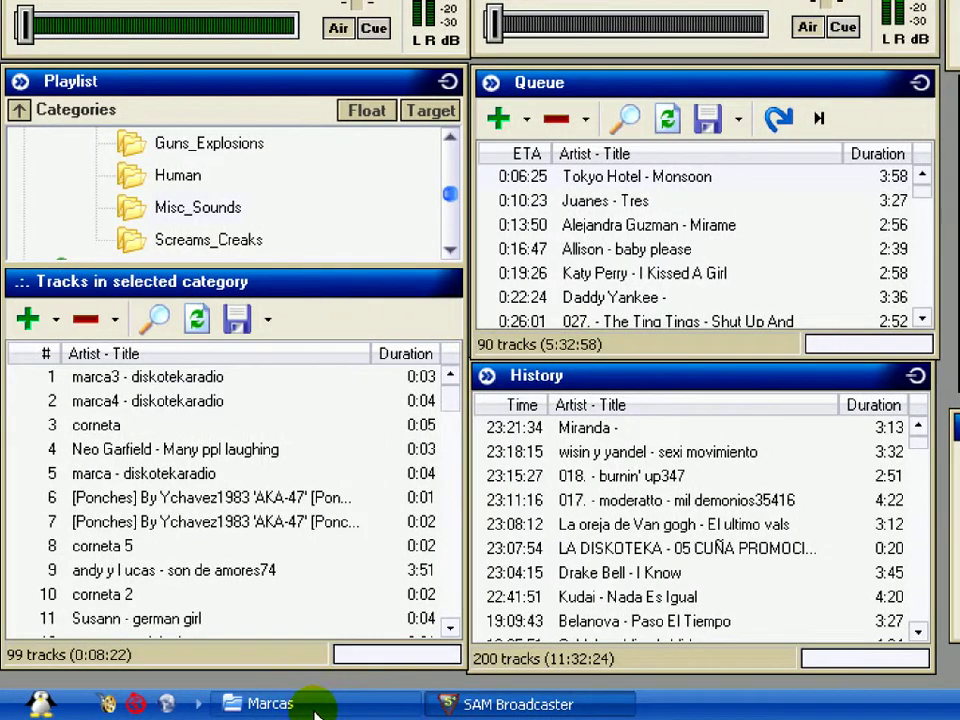
- Check the marca3 file name in the Explorer Marcas folder, then return to SAM Broadcaster
{"action": "left_click", "coordinate": [318, 706]}
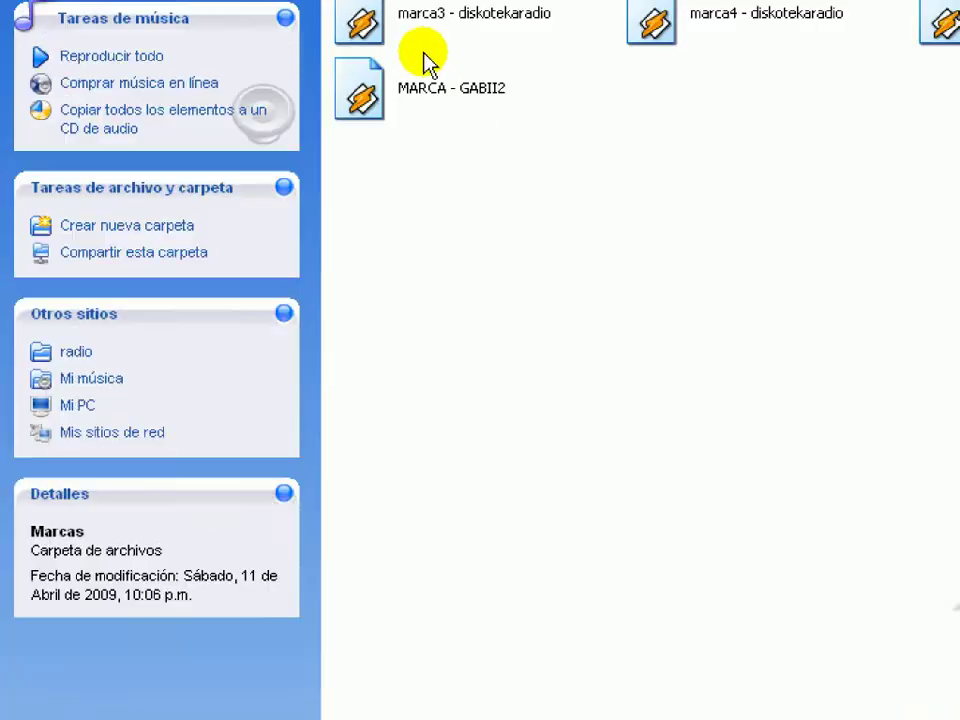
{"action": "left_click", "coordinate": [437, 167]}
{"action": "left_click", "coordinate": [446, 172]}
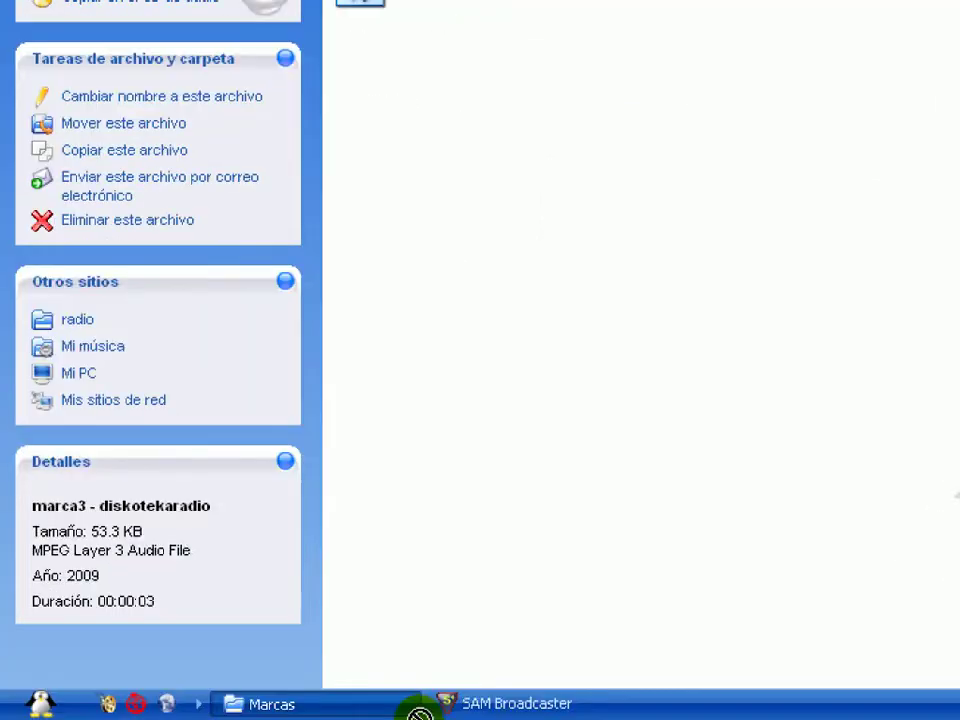
{"action": "left_click", "coordinate": [483, 707]}
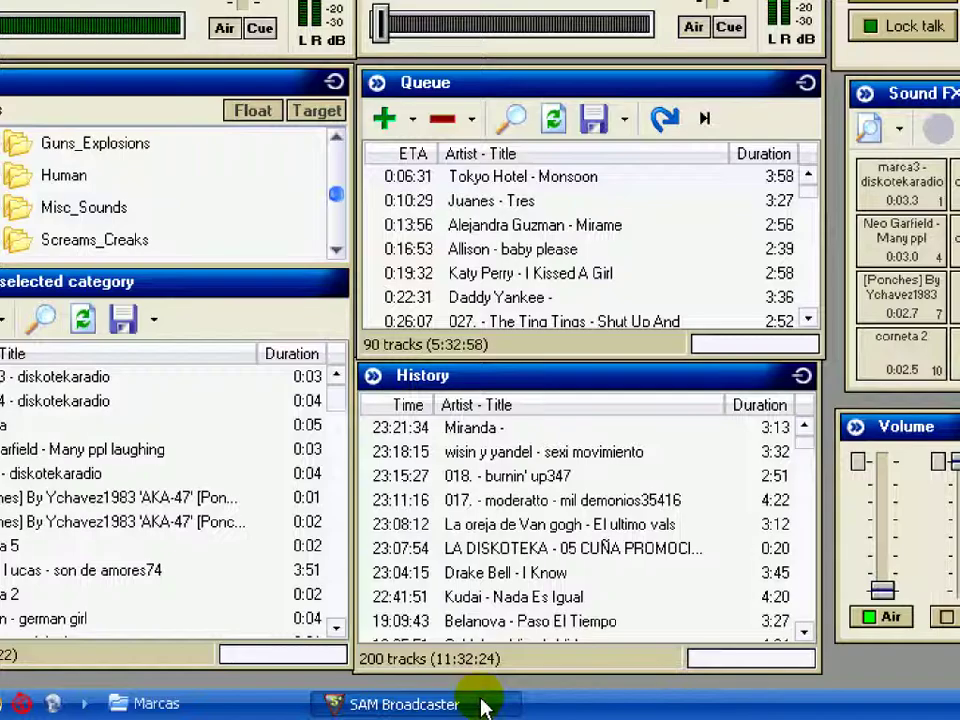
- Drag marca3 down and drop a copy between rows 2 and 3 of Misc_Sounds
{"action": "left_click_drag", "start_coordinate": [104, 500], "coordinate": [36, 425]}
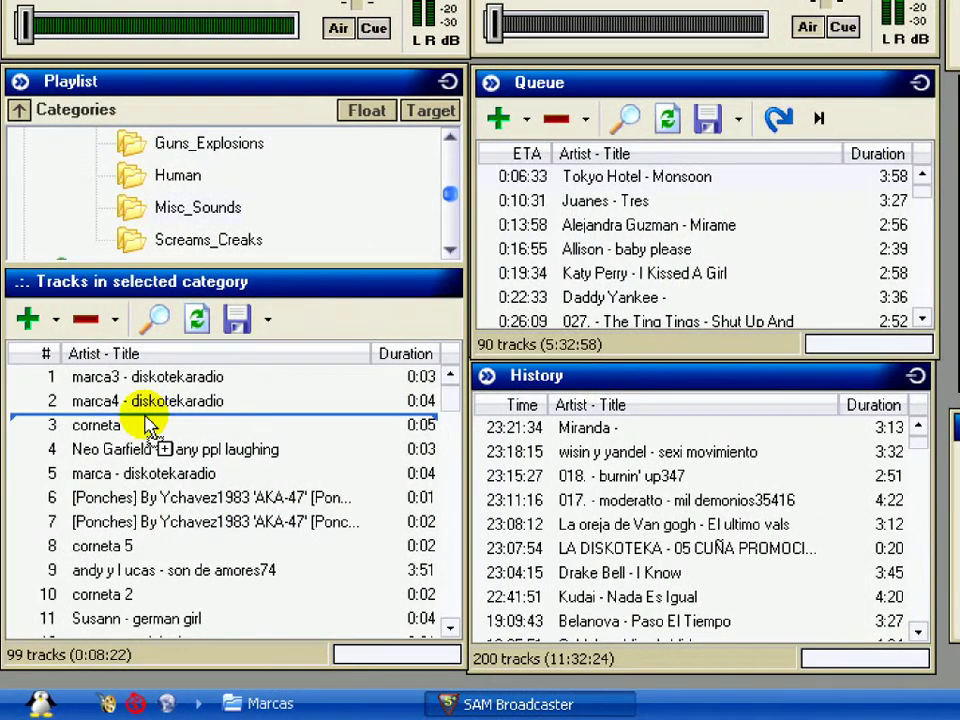
{"action": "left_click_drag", "start_coordinate": [145, 425], "coordinate": [172, 545]}
{"action": "left_click_drag", "start_coordinate": [165, 385], "coordinate": [244, 426]}
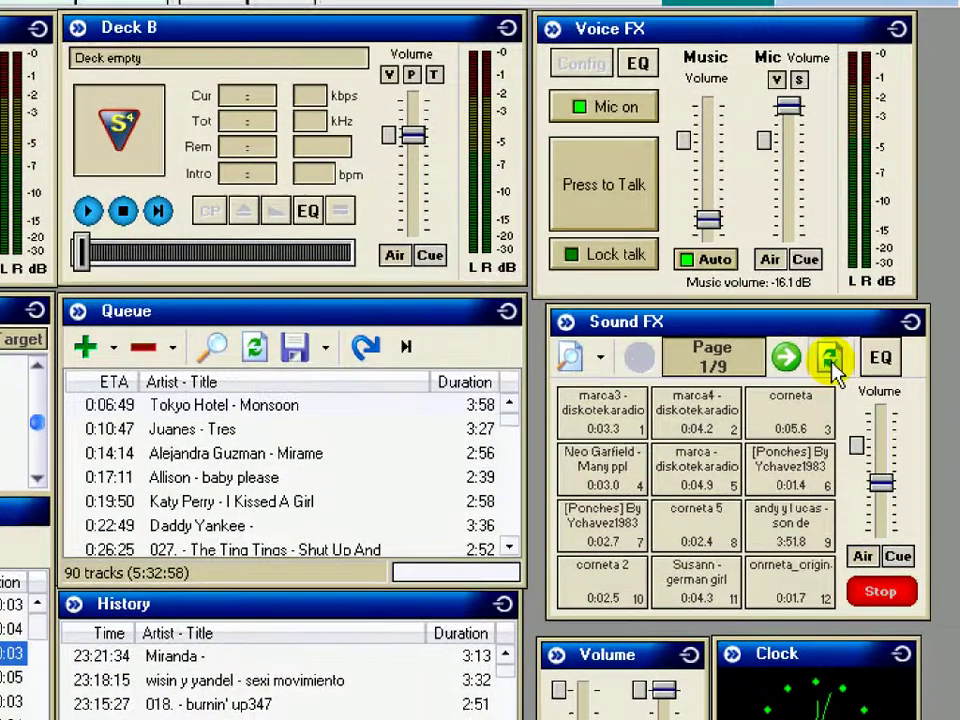
- Refresh the Sound FX pads, play the duplicated marca3 on pad 3, and dismiss the category list
{"action": "left_click", "coordinate": [828, 333]}
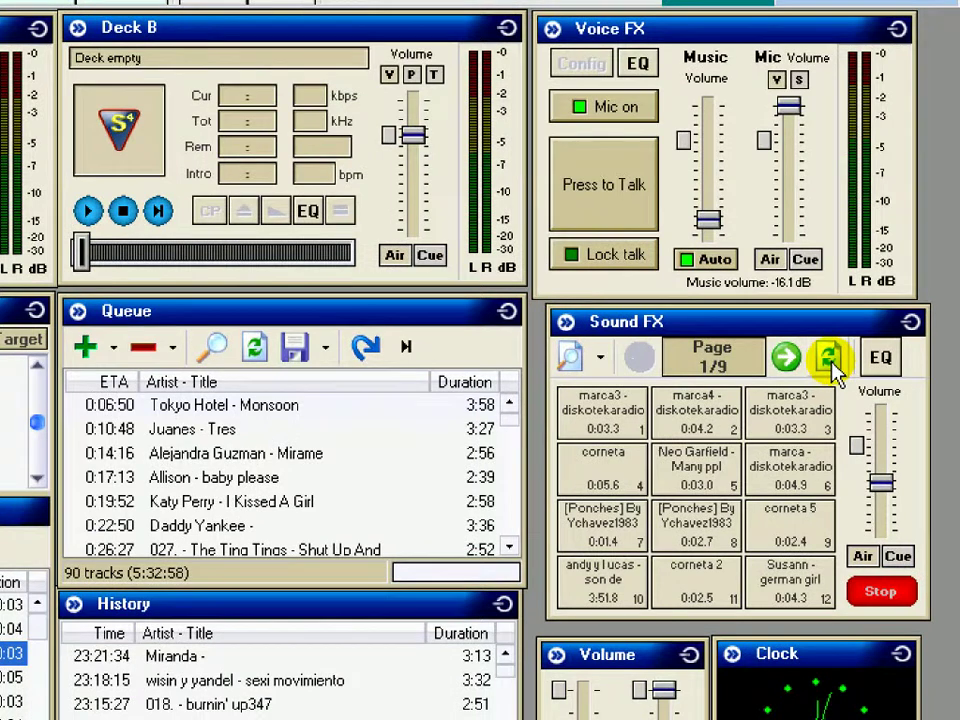
{"action": "left_click", "coordinate": [812, 366]}
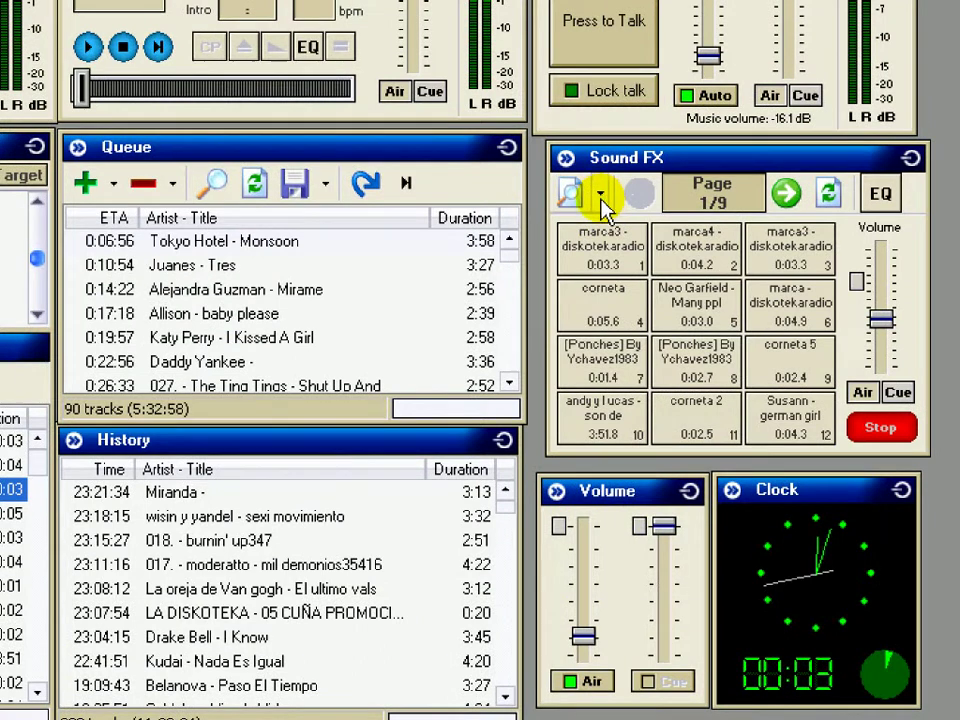
{"action": "left_click", "coordinate": [602, 194]}
{"action": "mouse_move", "coordinate": [588, 252]}
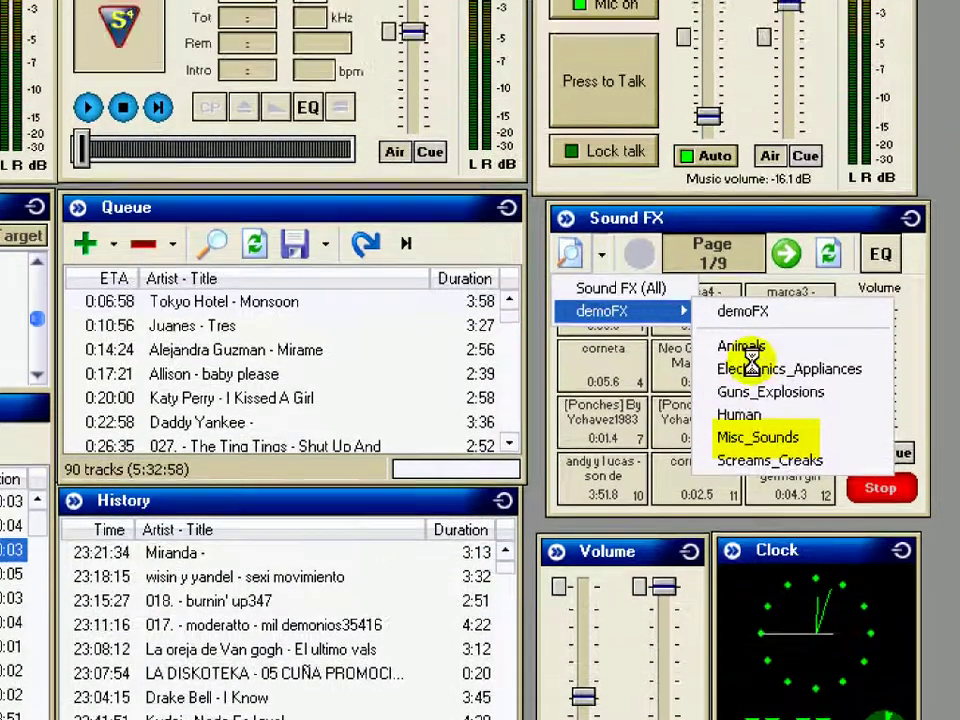
{"action": "left_click", "coordinate": [585, 289]}
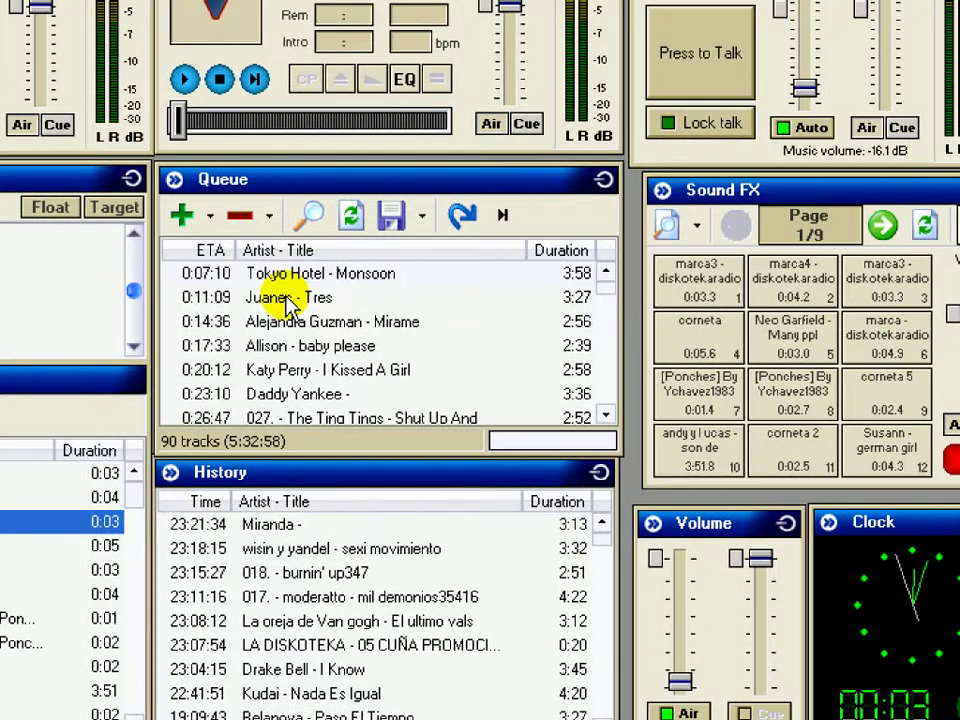
- Move Juanes - Tres to the Queue top and play it, adjust Volume, and fire marca3 pad 1
{"action": "left_click_drag", "start_coordinate": [182, 201], "coordinate": [190, 180]}
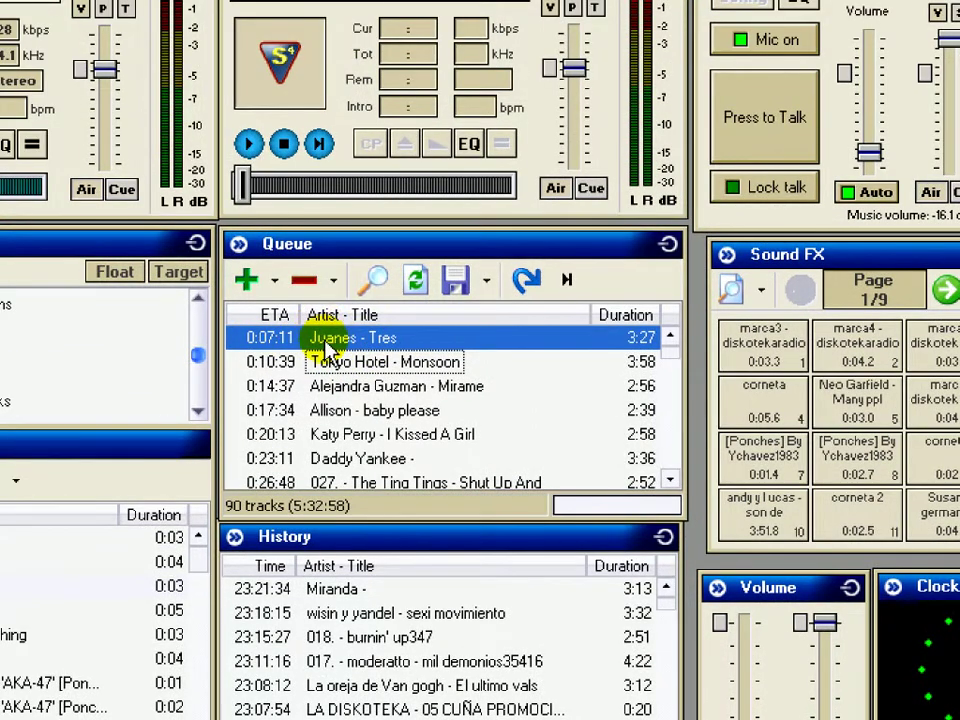
{"action": "double_click", "coordinate": [318, 340]}
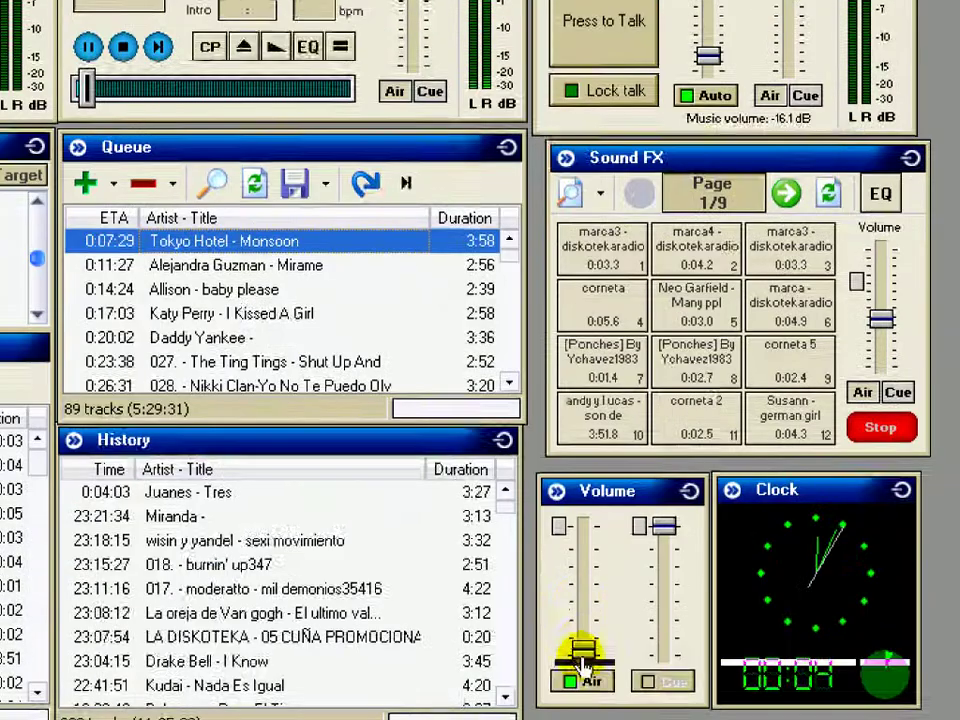
{"action": "left_click_drag", "start_coordinate": [583, 662], "coordinate": [583, 653]}
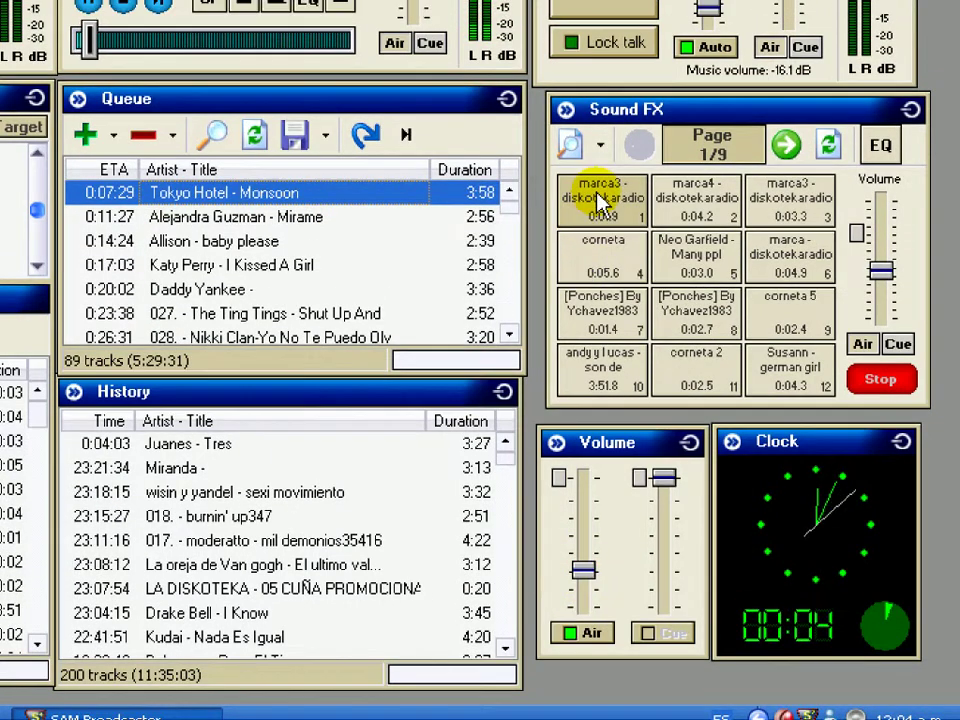
{"action": "left_click", "coordinate": [600, 188]}
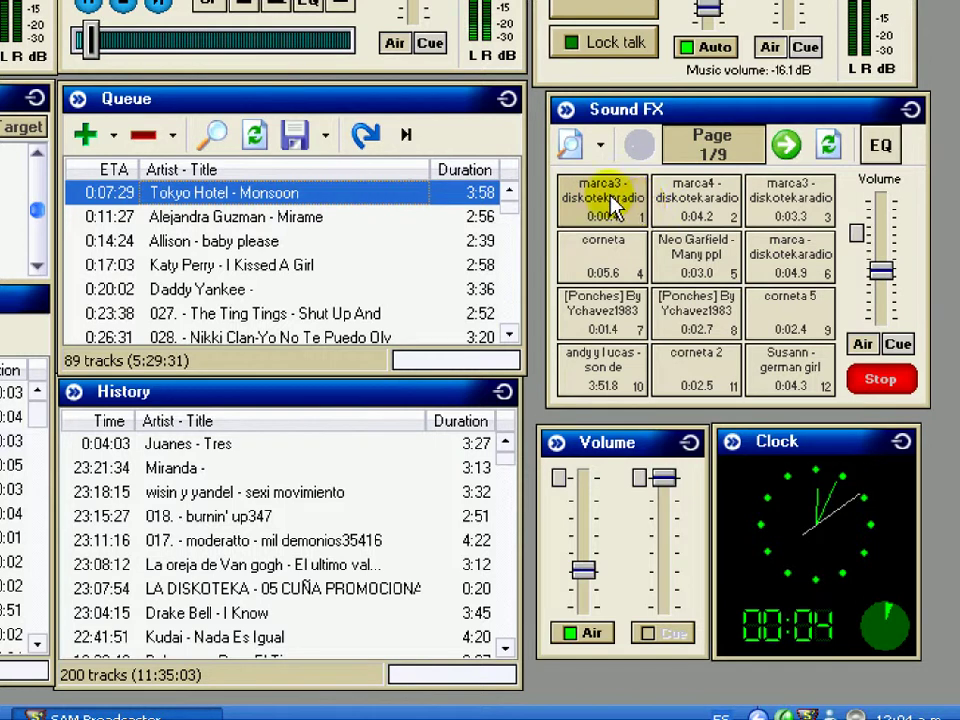
{"action": "left_click", "coordinate": [588, 572]}
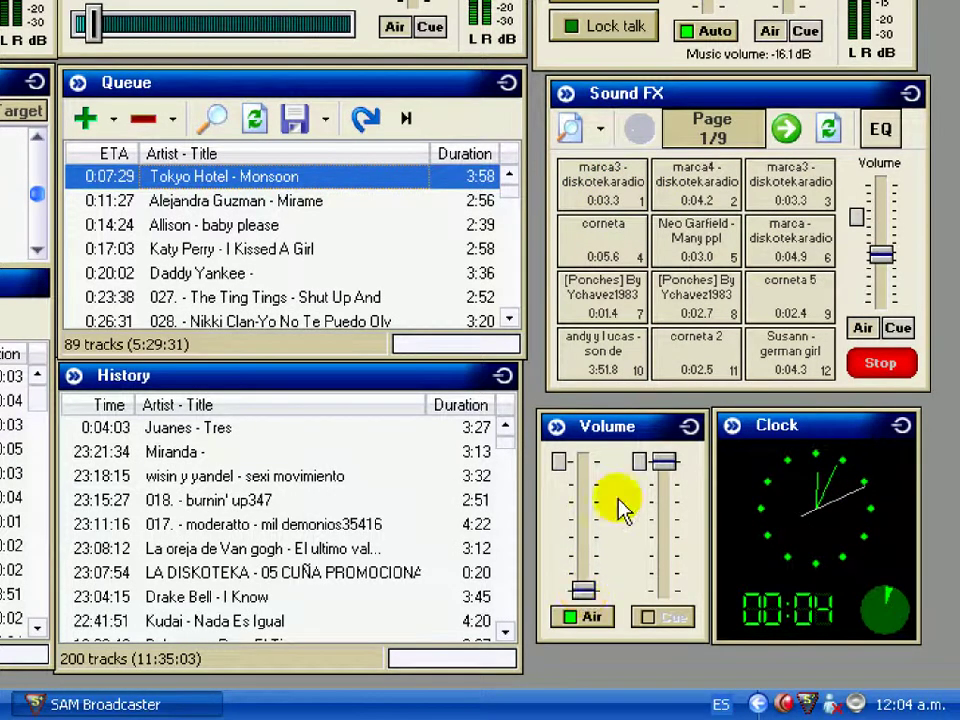